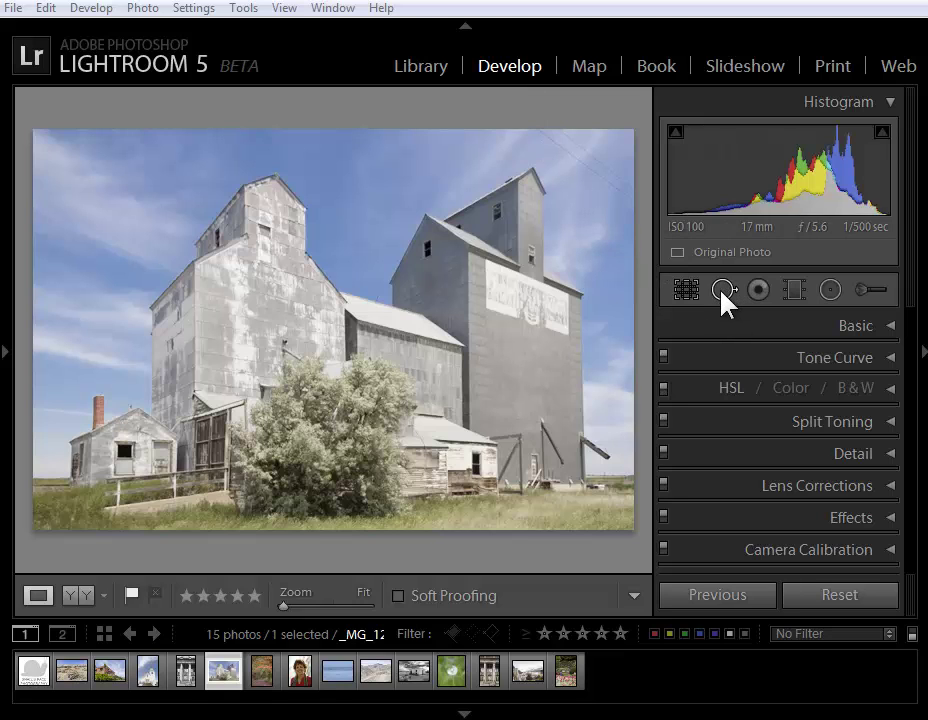
# Zoom in on the grain elevator's peak and heal away one sky wire with a size-46 Heal spot.
pyautogui.click(600, 165)
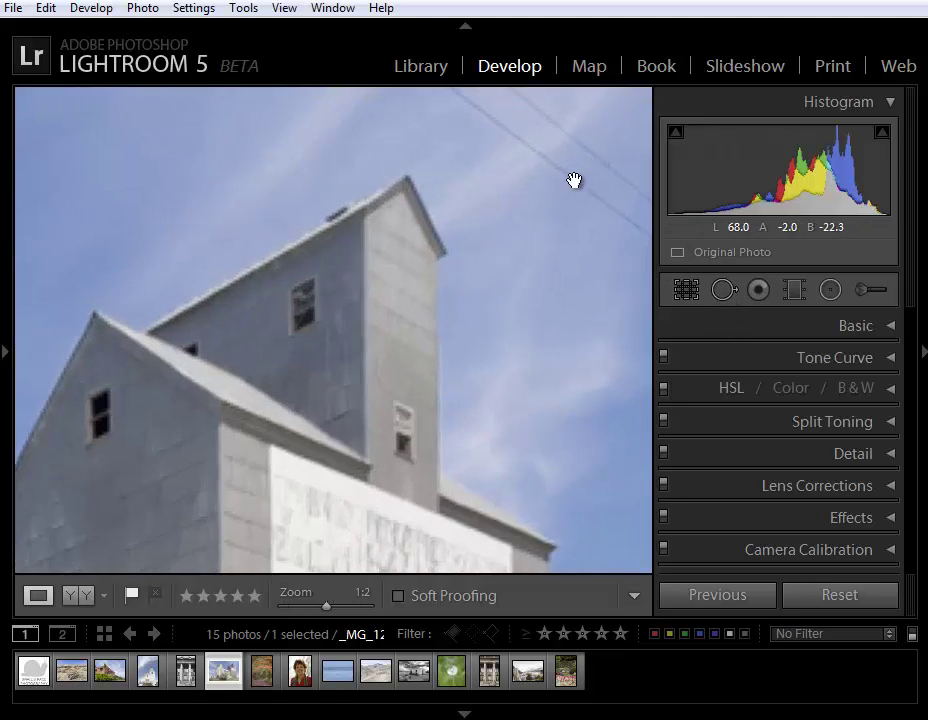
pyautogui.moveTo(559, 188); pyautogui.dragTo(497, 251)
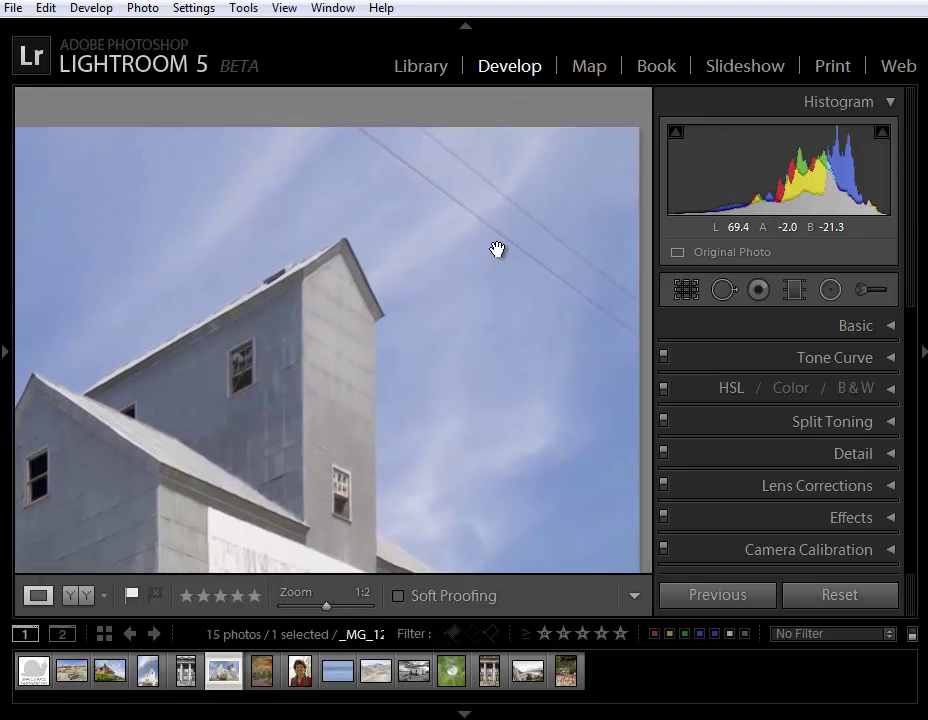
pyautogui.click(723, 295)
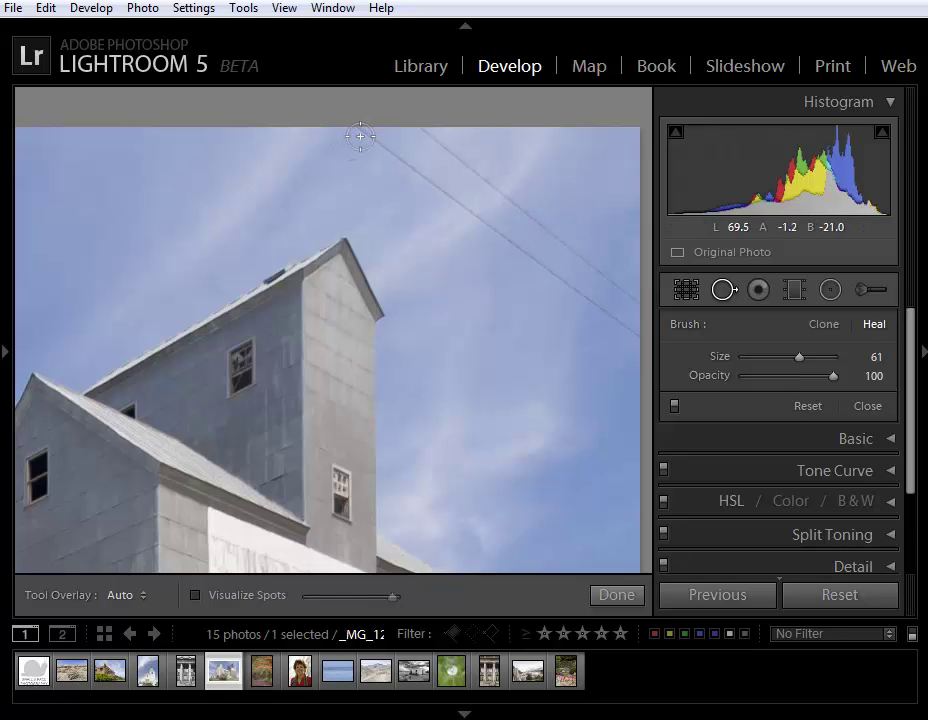
pyautogui.click(361, 131)
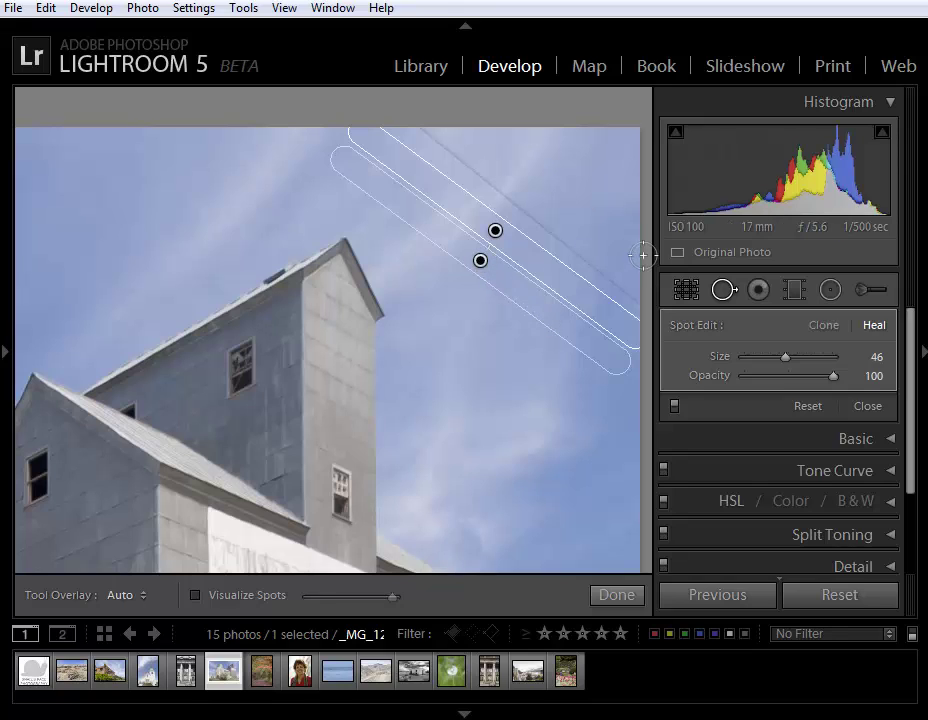
pyautogui.press('h')
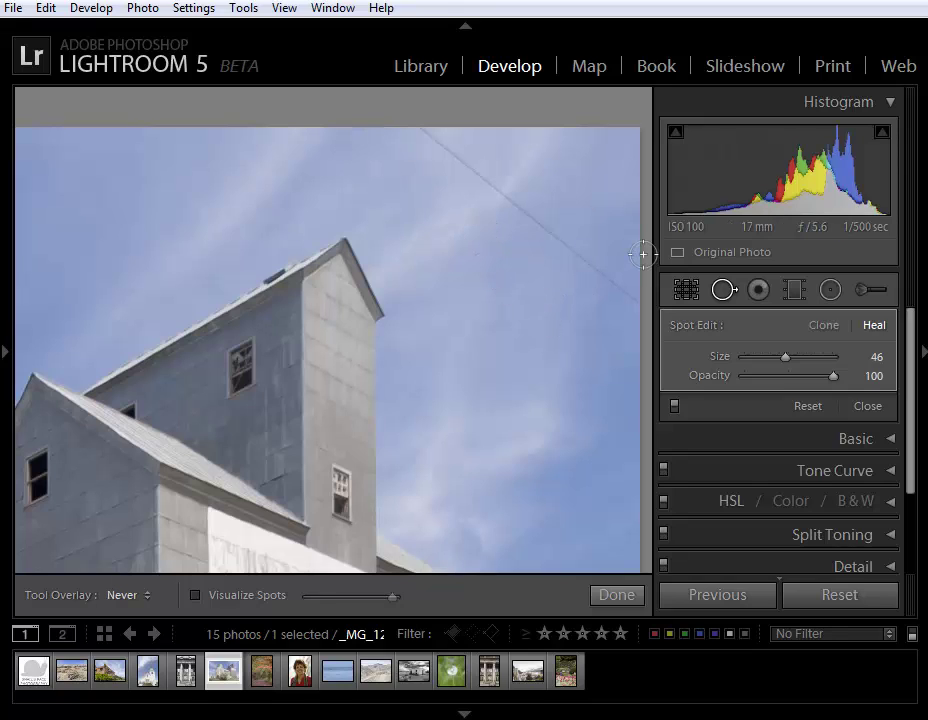
pyautogui.press('h')
pyautogui.press('h')
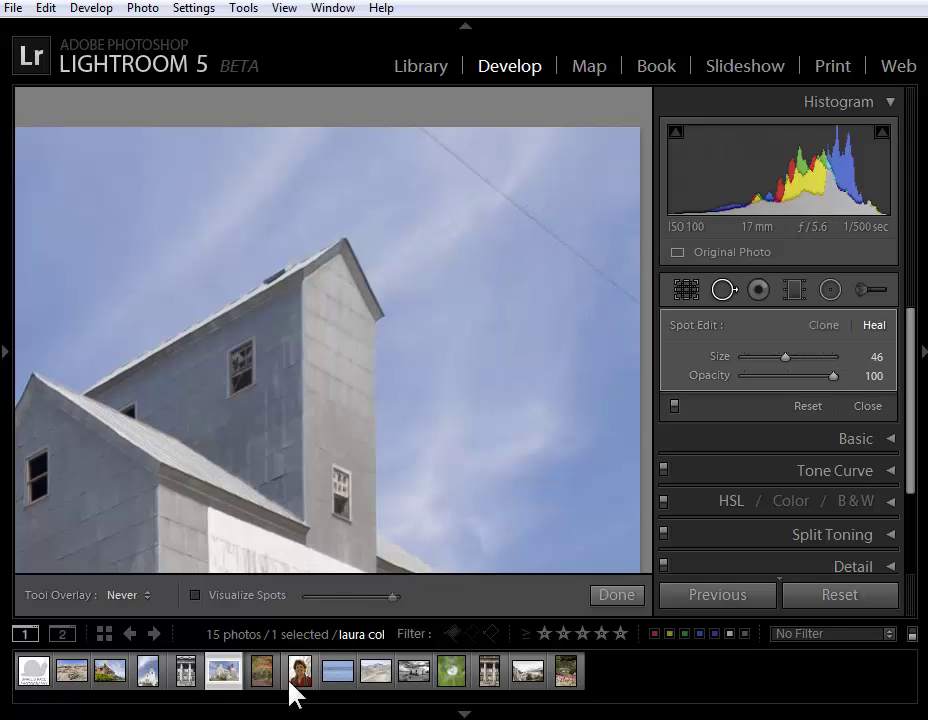
# Open forest photo DSC_36, zoom in on the fence, and paint Heal strokes across it.
pyautogui.click(262, 671)
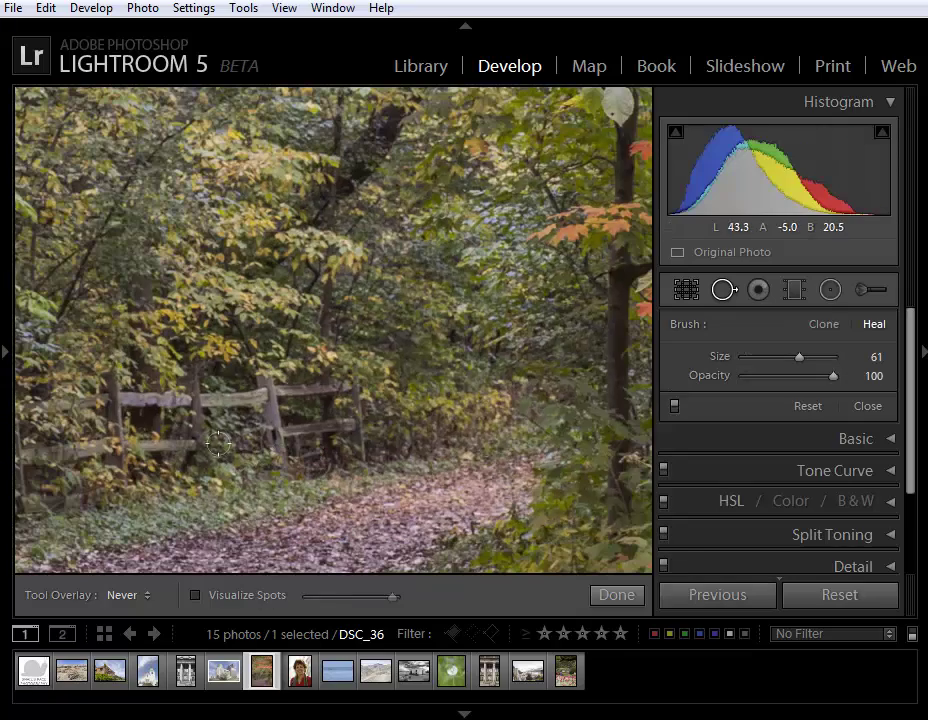
pyautogui.moveTo(185, 418)
pyautogui.mouseDown()
pyautogui.moveTo(379, 331)
pyautogui.moveTo(480, 310)
pyautogui.mouseUp()
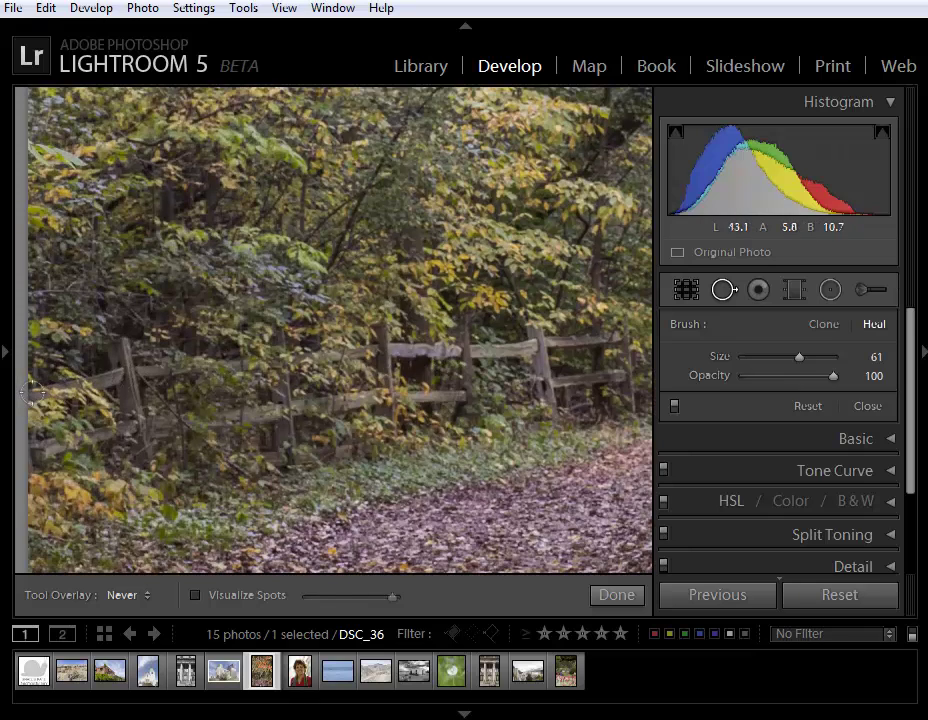
pyautogui.scroll(3, 32, 395)
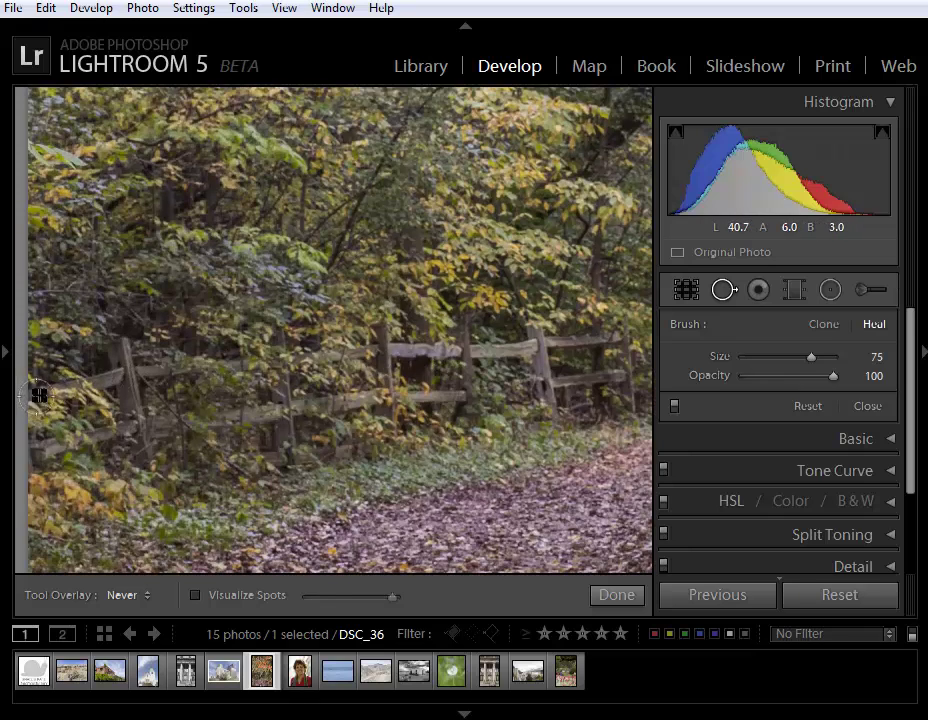
pyautogui.moveTo(41, 393)
pyautogui.mouseDown()
pyautogui.moveTo(109, 377)
pyautogui.moveTo(126, 354)
pyautogui.moveTo(152, 471)
pyautogui.moveTo(126, 438)
pyautogui.moveTo(29, 448)
pyautogui.moveTo(101, 438)
pyautogui.moveTo(134, 416)
pyautogui.moveTo(146, 374)
pyautogui.moveTo(215, 371)
pyautogui.moveTo(161, 376)
pyautogui.moveTo(192, 432)
pyautogui.moveTo(212, 431)
pyautogui.moveTo(188, 459)
pyautogui.moveTo(219, 428)
pyautogui.moveTo(293, 413)
pyautogui.moveTo(285, 352)
pyautogui.moveTo(238, 358)
pyautogui.moveTo(259, 360)
pyautogui.moveTo(290, 458)
pyautogui.mouseUp()
pyautogui.press('h')
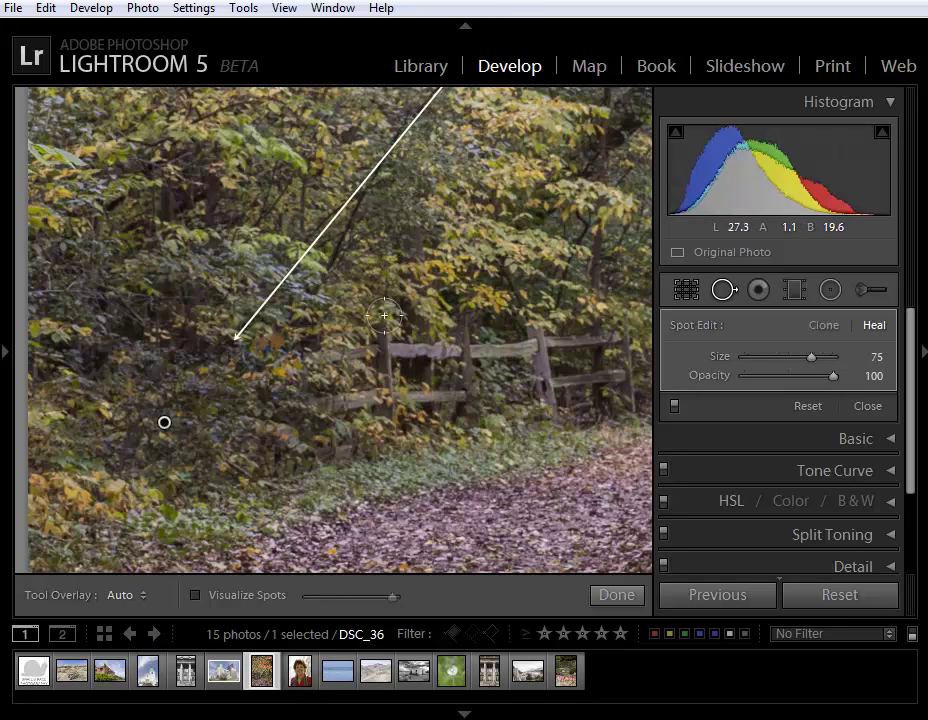
pyautogui.moveTo(330, 355)
pyautogui.mouseDown()
pyautogui.moveTo(383, 346)
pyautogui.moveTo(387, 391)
pyautogui.moveTo(340, 424)
pyautogui.moveTo(346, 454)
pyautogui.moveTo(384, 403)
pyautogui.moveTo(462, 397)
pyautogui.moveTo(465, 329)
pyautogui.moveTo(418, 355)
pyautogui.moveTo(541, 343)
pyautogui.moveTo(549, 386)
pyautogui.moveTo(519, 392)
pyautogui.moveTo(565, 384)
pyautogui.moveTo(568, 399)
pyautogui.moveTo(594, 381)
pyautogui.moveTo(624, 387)
pyautogui.mouseUp()
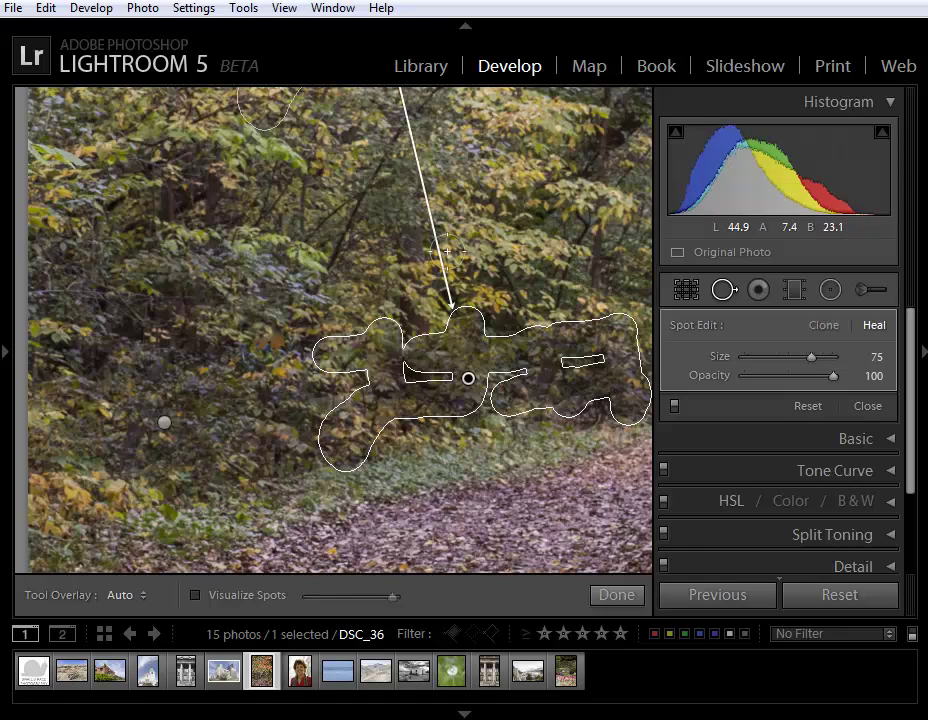
# Move the heal source to cleaner foliage, paint out the last fence piece, and compare before/after.
pyautogui.press('z')
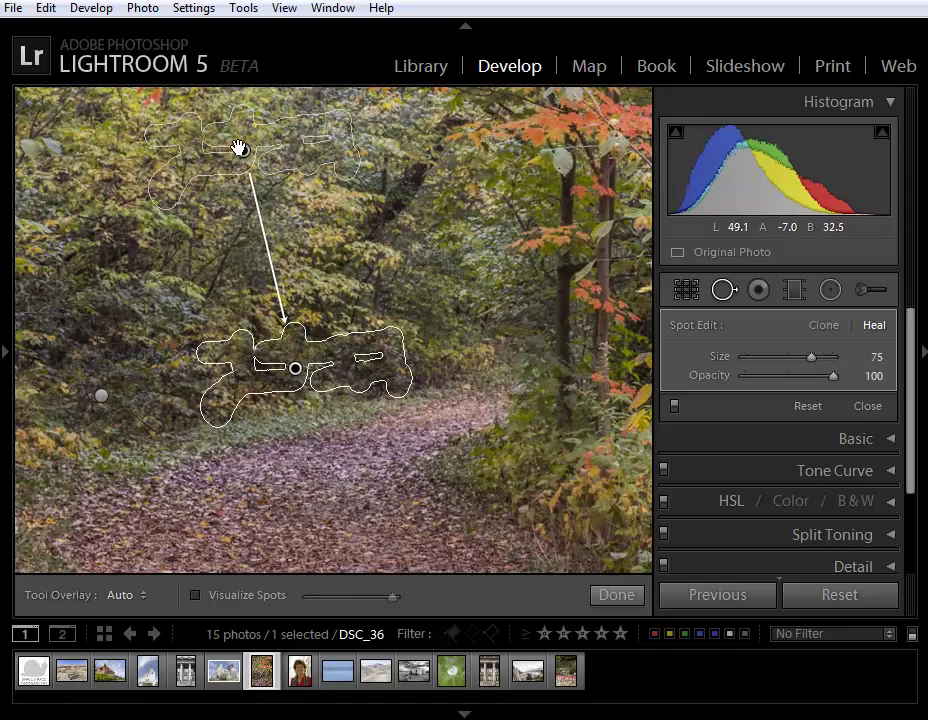
pyautogui.moveTo(240, 149)
pyautogui.mouseDown()
pyautogui.moveTo(191, 205)
pyautogui.moveTo(170, 213)
pyautogui.moveTo(168, 244)
pyautogui.mouseUp()
pyautogui.press('z')
pyautogui.press('h')
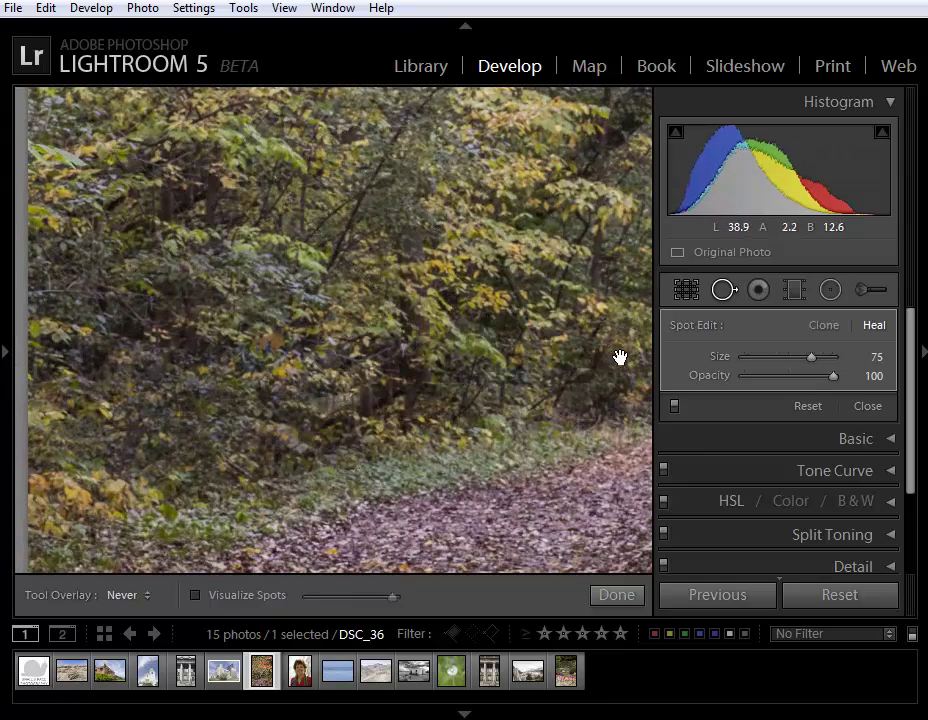
pyautogui.moveTo(320, 405)
pyautogui.mouseDown()
pyautogui.moveTo(393, 388)
pyautogui.moveTo(367, 396)
pyautogui.moveTo(374, 357)
pyautogui.moveTo(360, 328)
pyautogui.mouseUp()
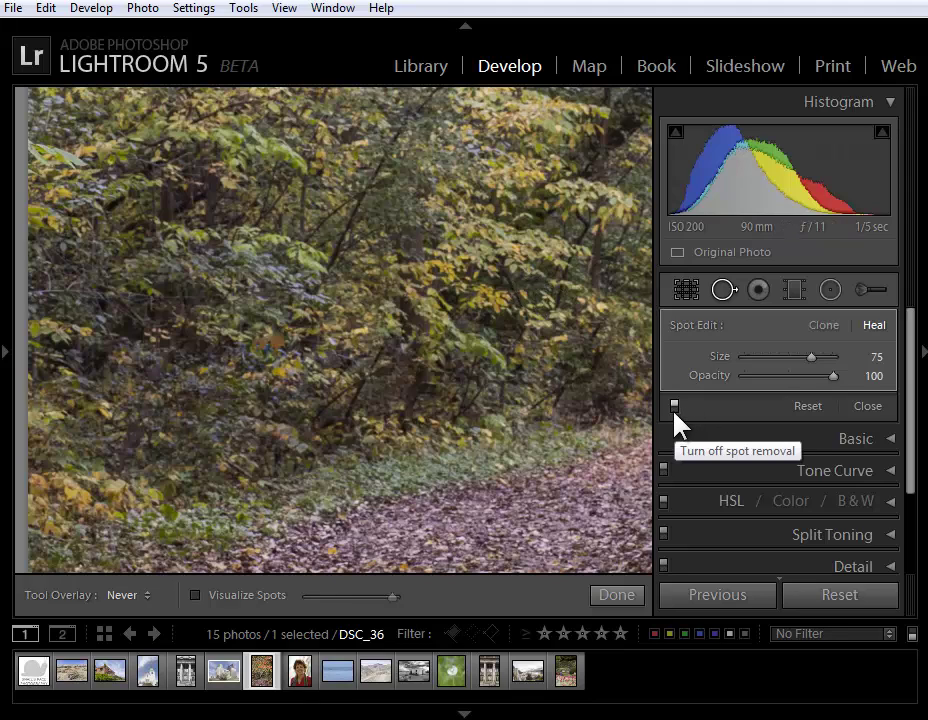
pyautogui.click(675, 408)
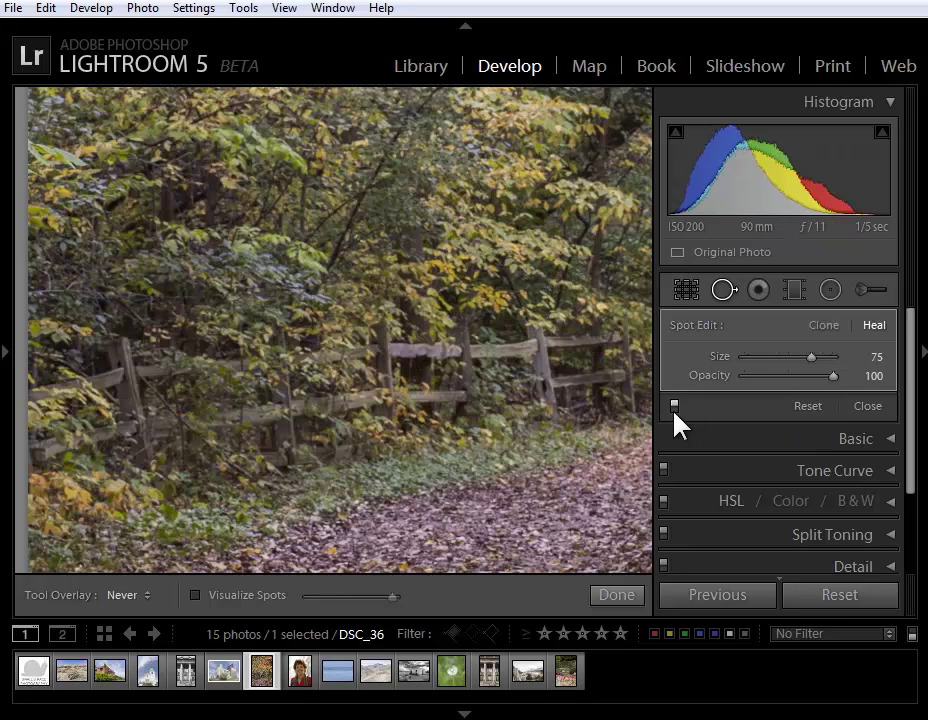
pyautogui.click(675, 408)
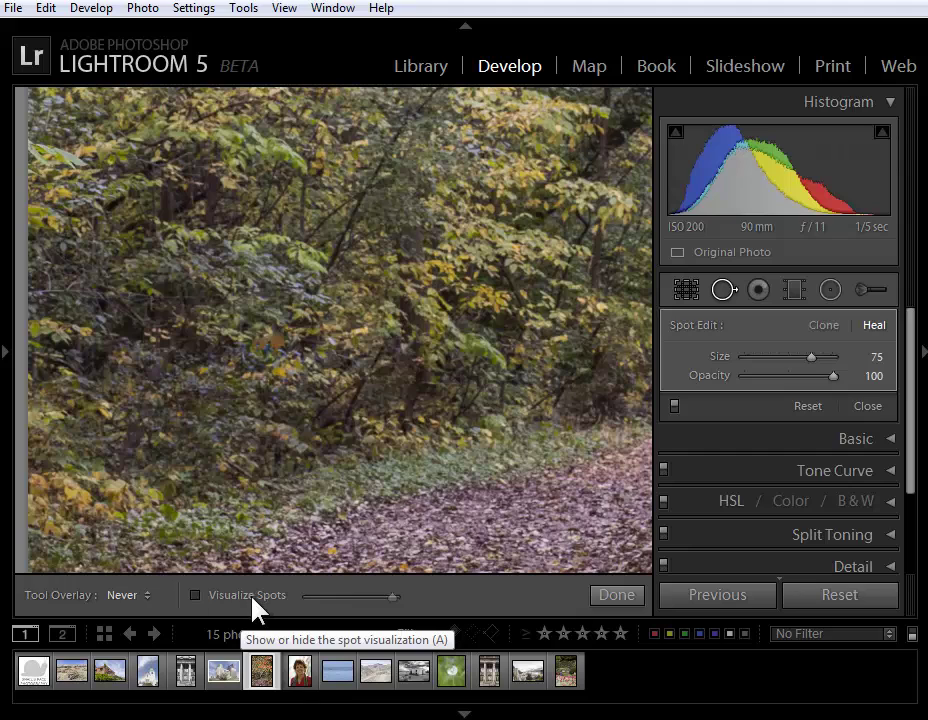
# Open the hazy seascape, use Visualize Spots to find sensor dust, and heal a spot in the sky.
pyautogui.click(337, 674)
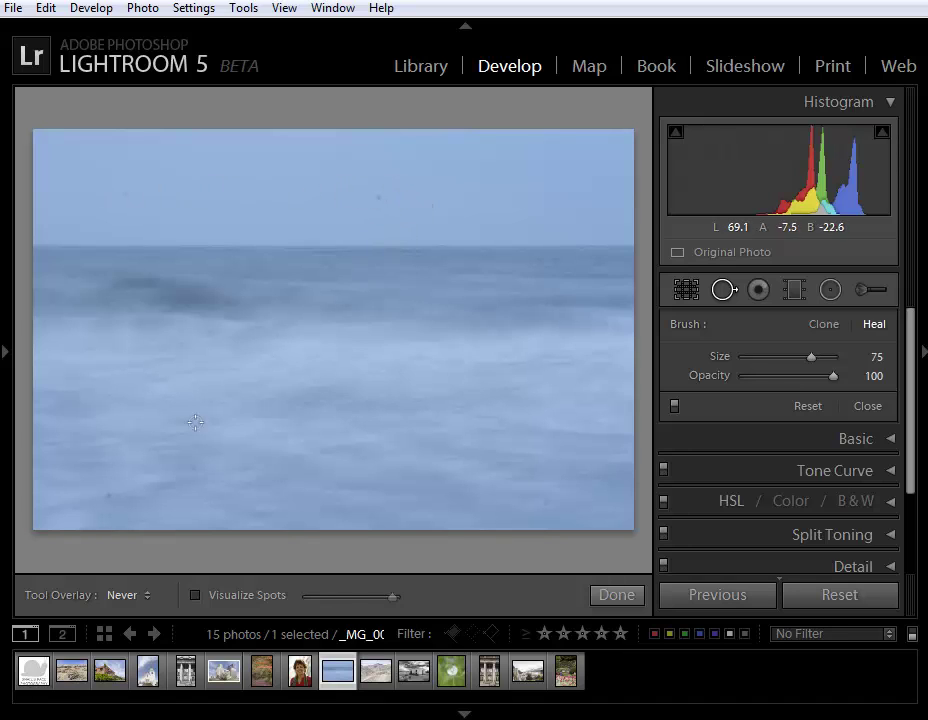
pyautogui.click(195, 595)
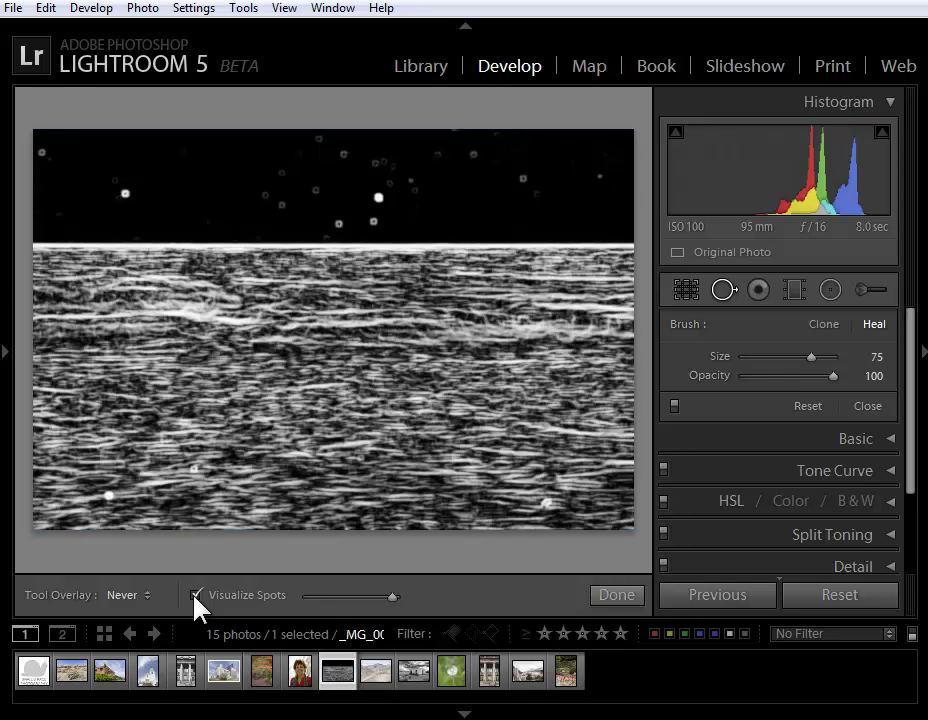
pyautogui.moveTo(392, 598)
pyautogui.mouseDown()
pyautogui.moveTo(324, 596)
pyautogui.moveTo(404, 600)
pyautogui.mouseUp()
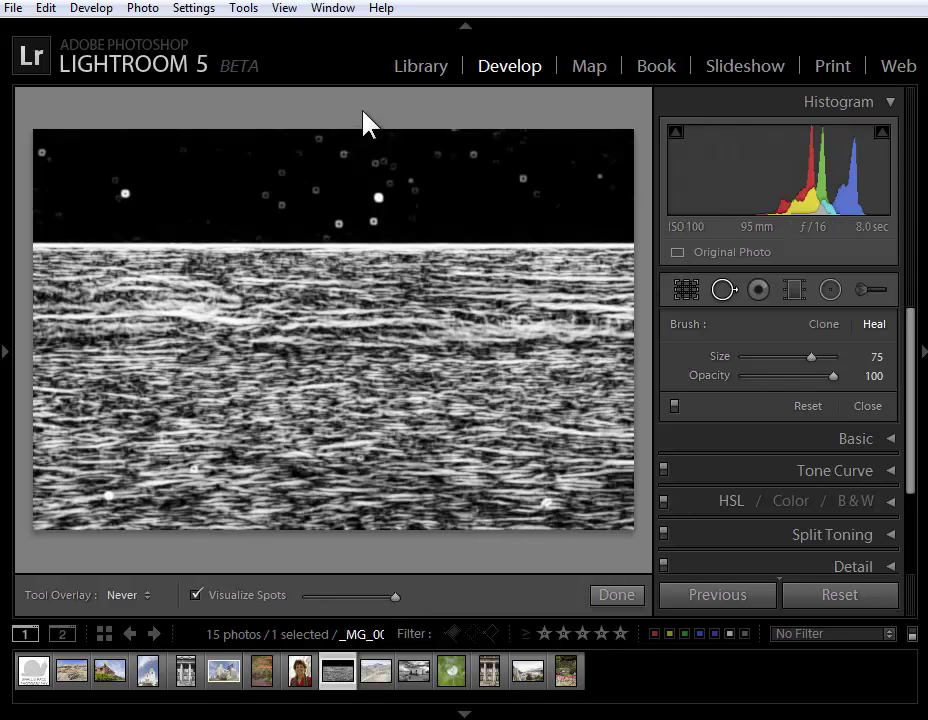
pyautogui.click(342, 192)
pyautogui.click(196, 595)
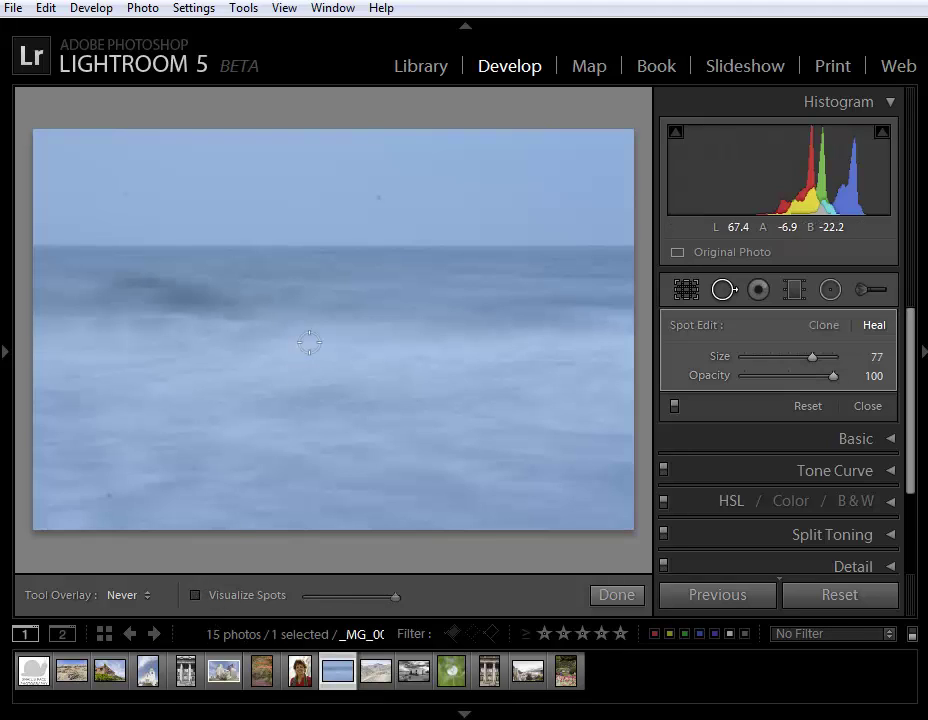
# Zoom in and pan over the sky to check for remaining dust spots, then zoom back to fit.
pyautogui.press('z')
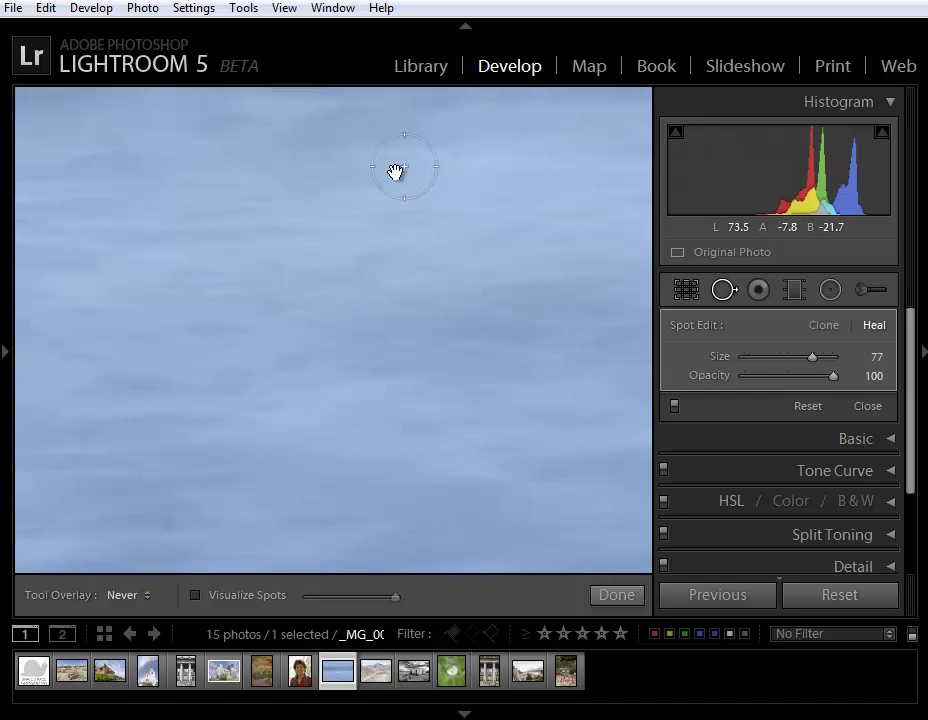
pyautogui.moveTo(400, 166); pyautogui.dragTo(356, 648)
pyautogui.moveTo(416, 459); pyautogui.dragTo(114, 503)
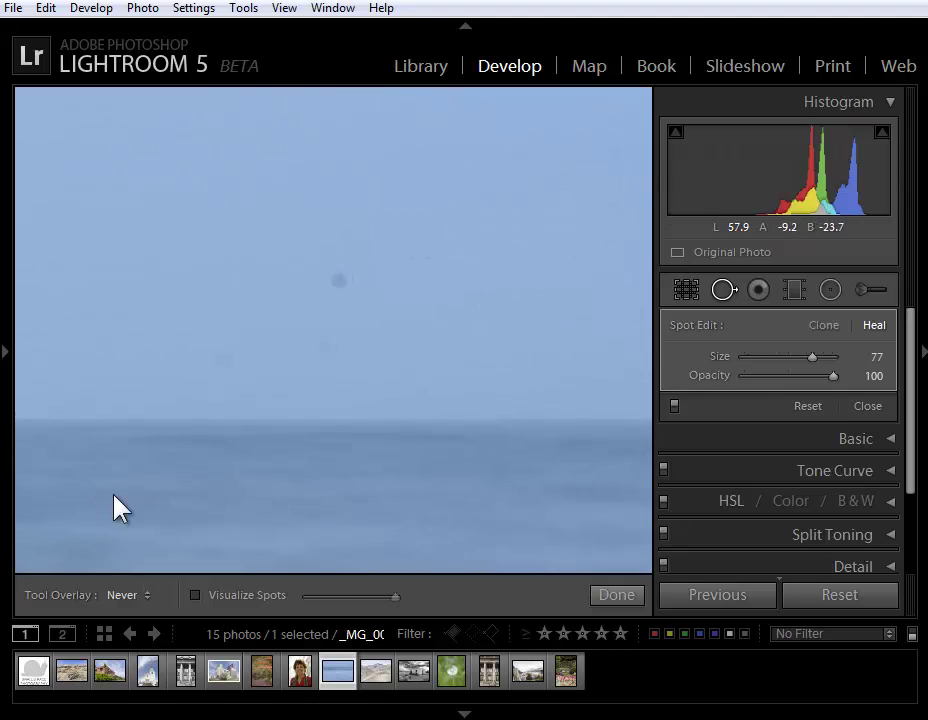
pyautogui.click(206, 598)
pyautogui.click(207, 596)
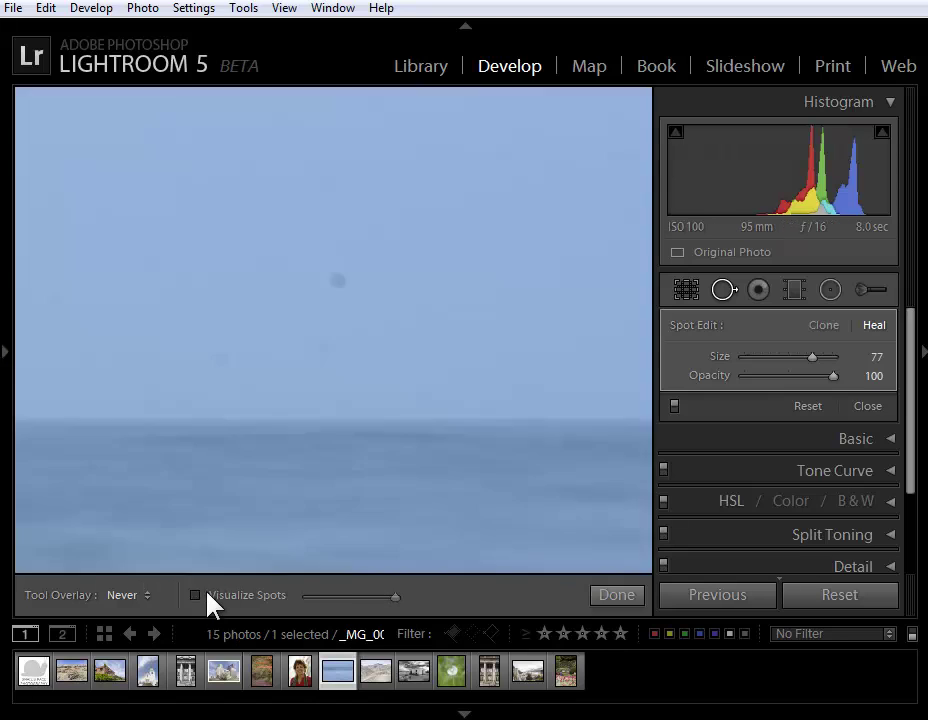
pyautogui.press('z')
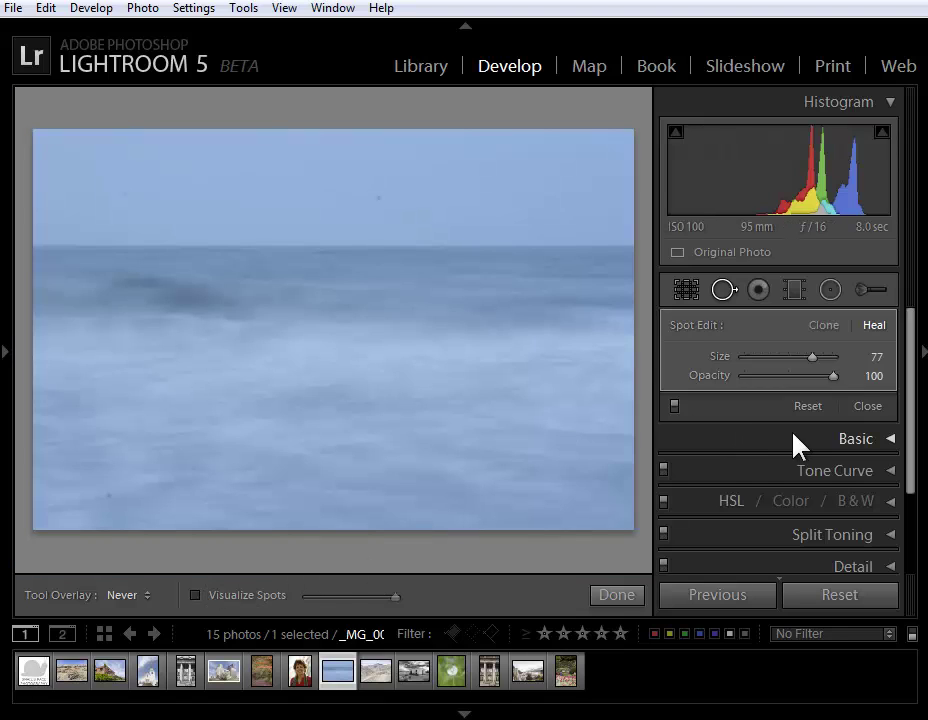
# Open the dandelion photo and draw a radial filter ellipse around the dandelion.
pyautogui.click(725, 291)
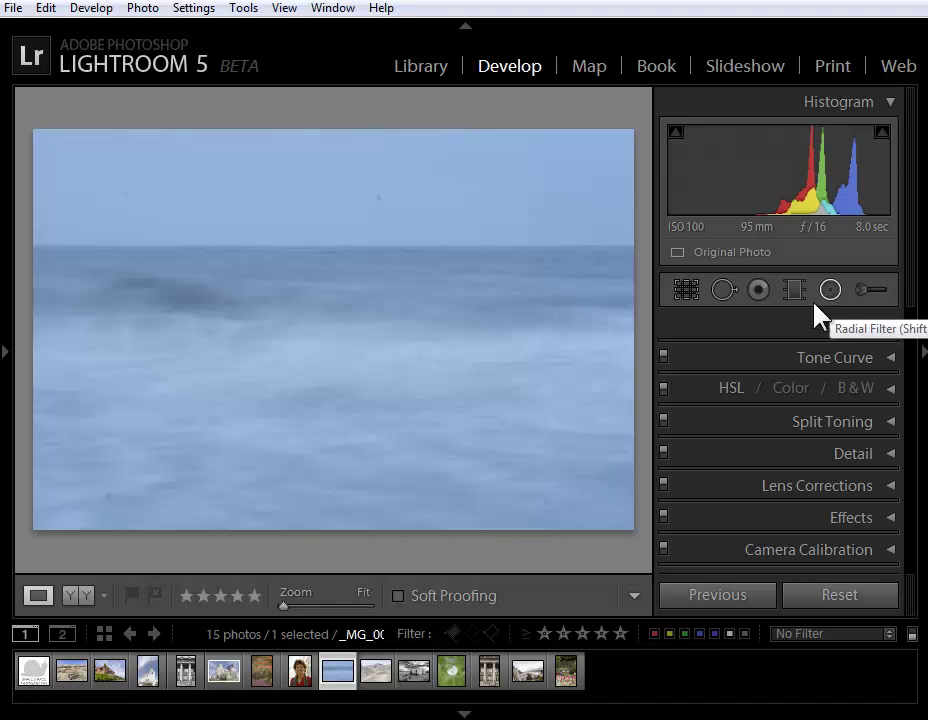
pyautogui.click(463, 676)
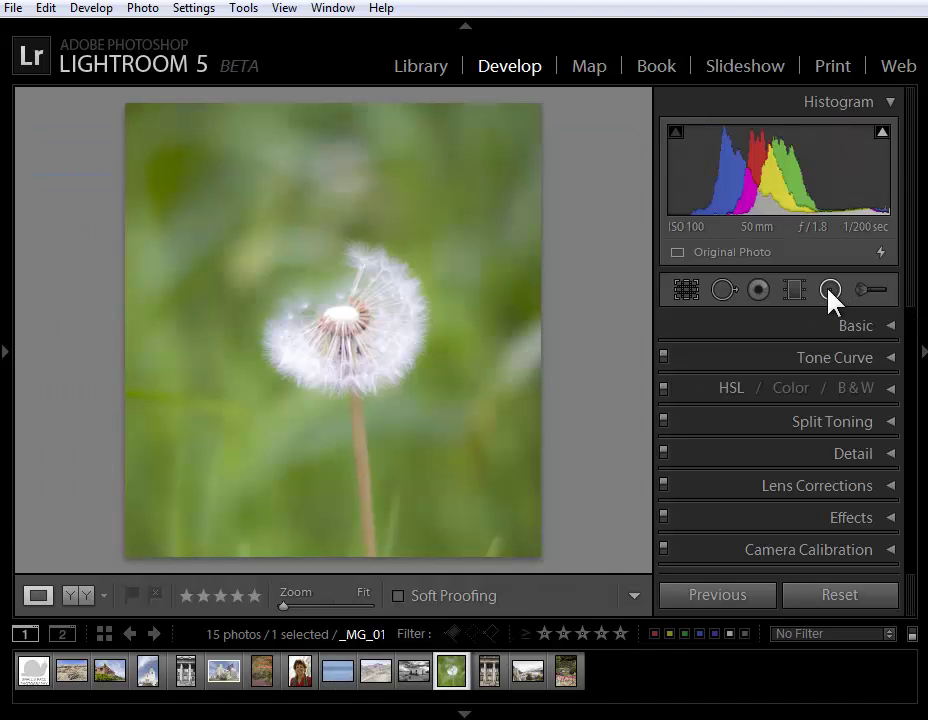
pyautogui.click(830, 290)
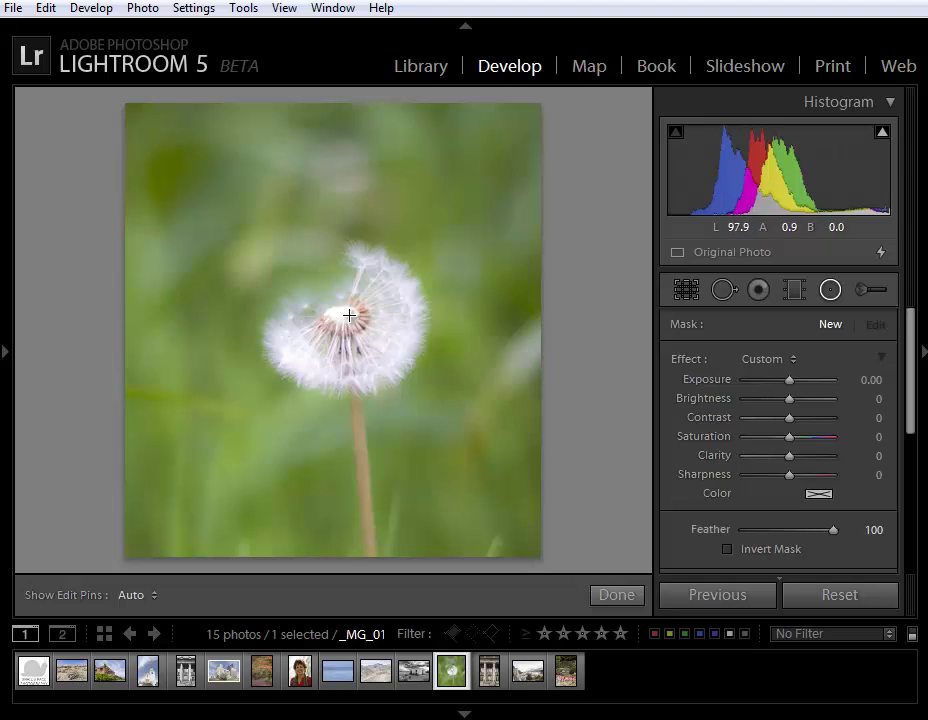
pyautogui.moveTo(347, 336); pyautogui.dragTo(225, 216)
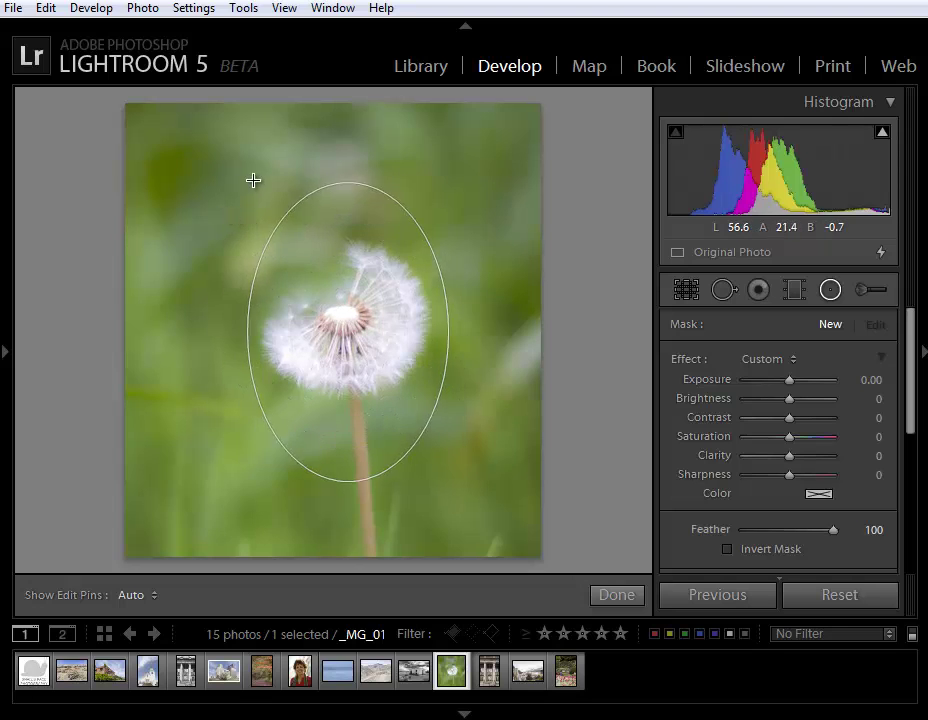
pyautogui.moveTo(253, 179); pyautogui.dragTo(235, 205)
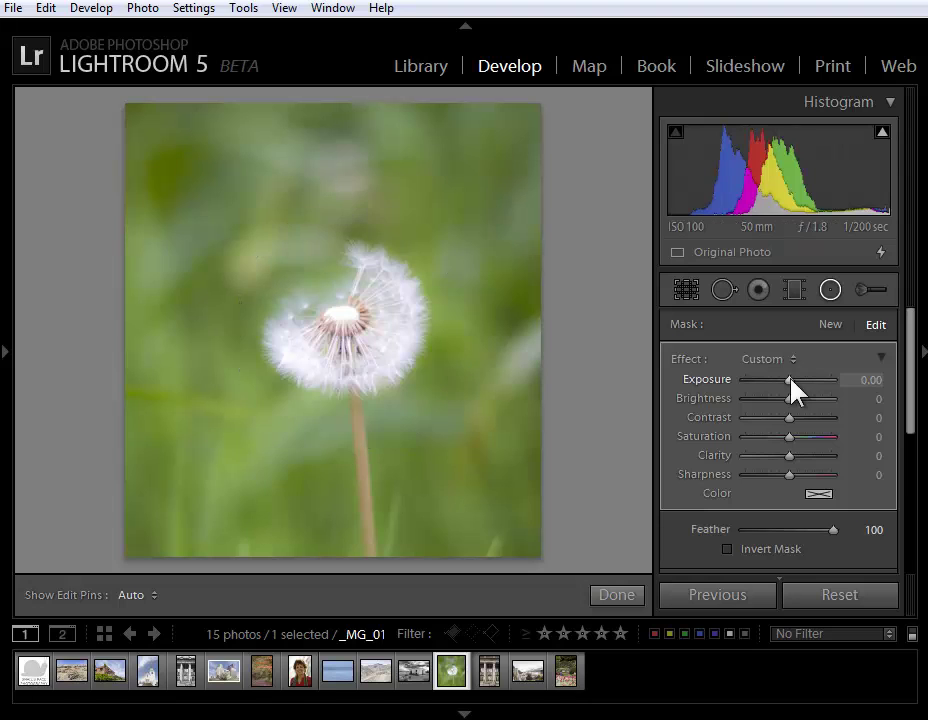
# Set the radial filter's exposure to −0.60, center it on the dandelion head, and feather it to 69.
pyautogui.moveTo(789, 381)
pyautogui.mouseDown()
pyautogui.moveTo(775, 381)
pyautogui.moveTo(783, 381)
pyautogui.mouseUp()
pyautogui.moveTo(346, 329); pyautogui.dragTo(344, 315)
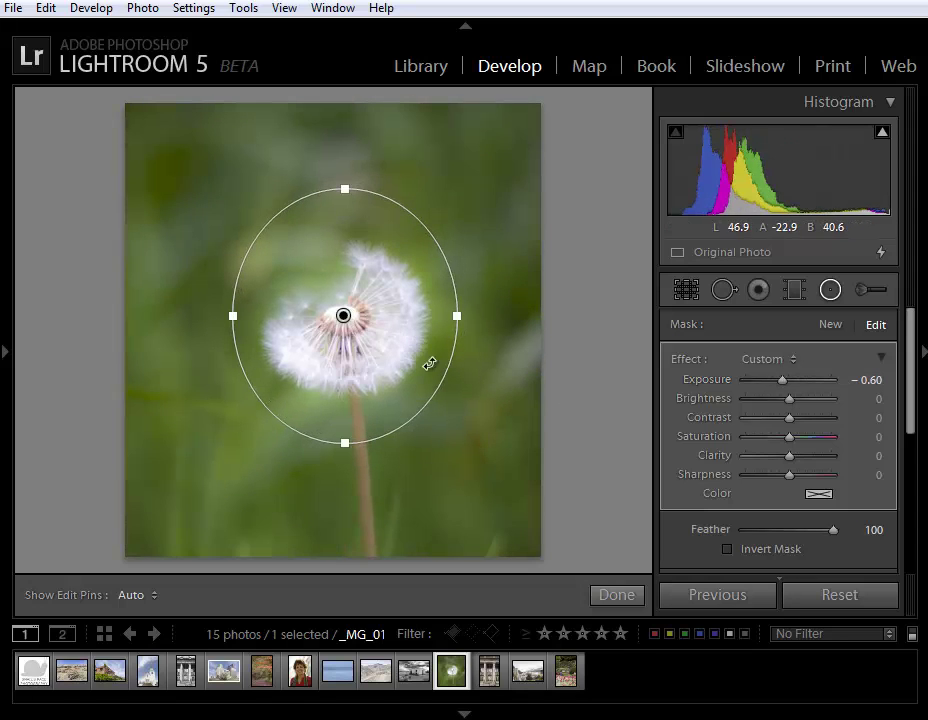
pyautogui.click(728, 549)
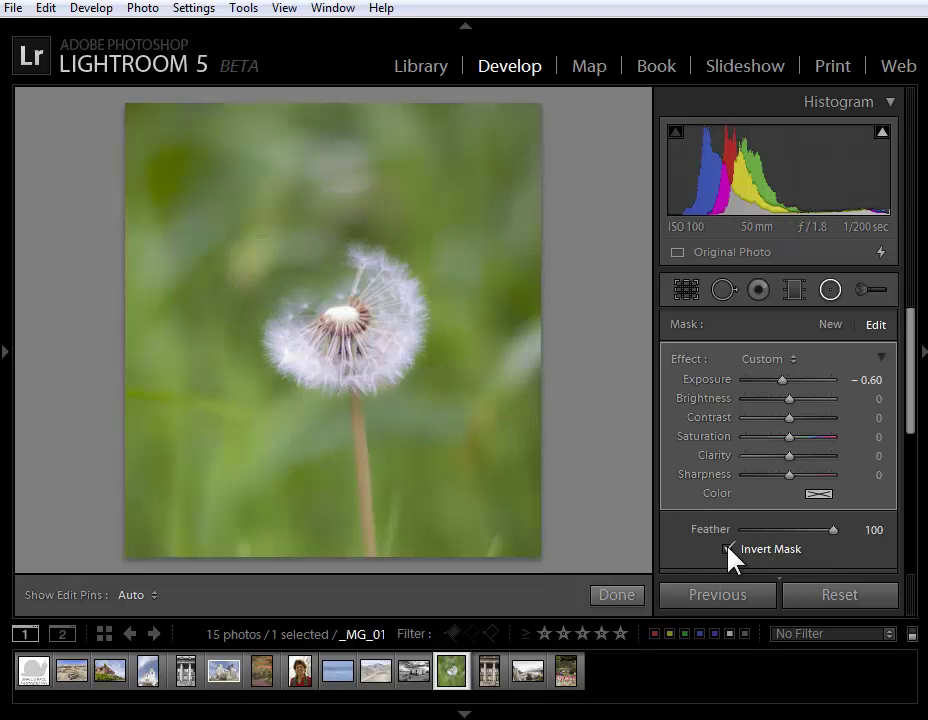
pyautogui.click(727, 549)
pyautogui.moveTo(833, 530); pyautogui.dragTo(806, 531)
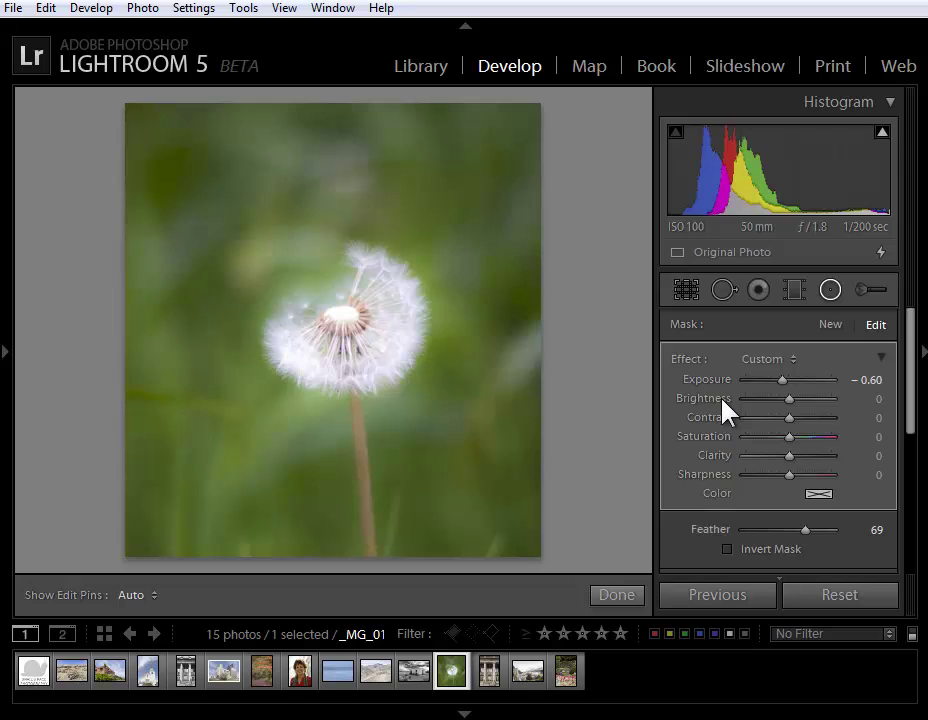
pyautogui.moveTo(592, 518)
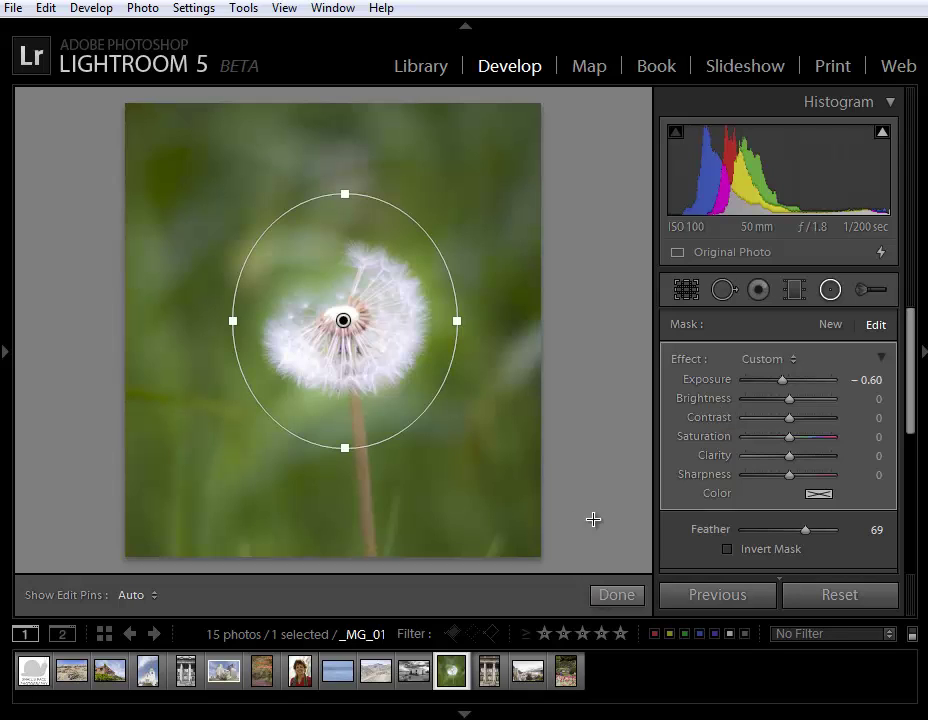
# Update the photo to Process 2012 and give the radial filter clarity 100 and saturation 56.
pyautogui.click(882, 256)
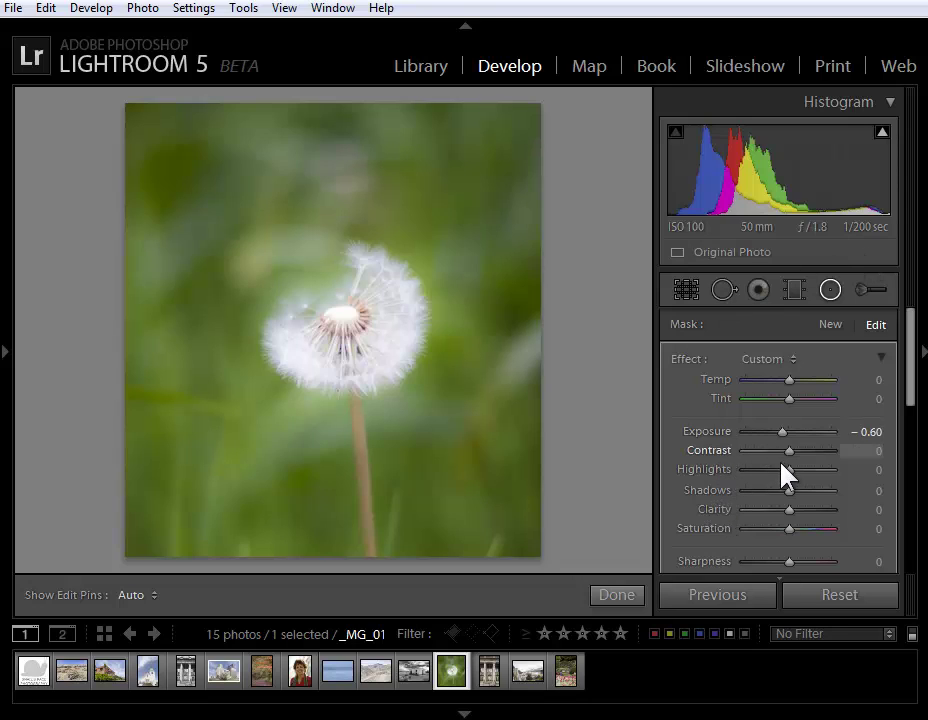
pyautogui.moveTo(788, 507); pyautogui.dragTo(814, 528)
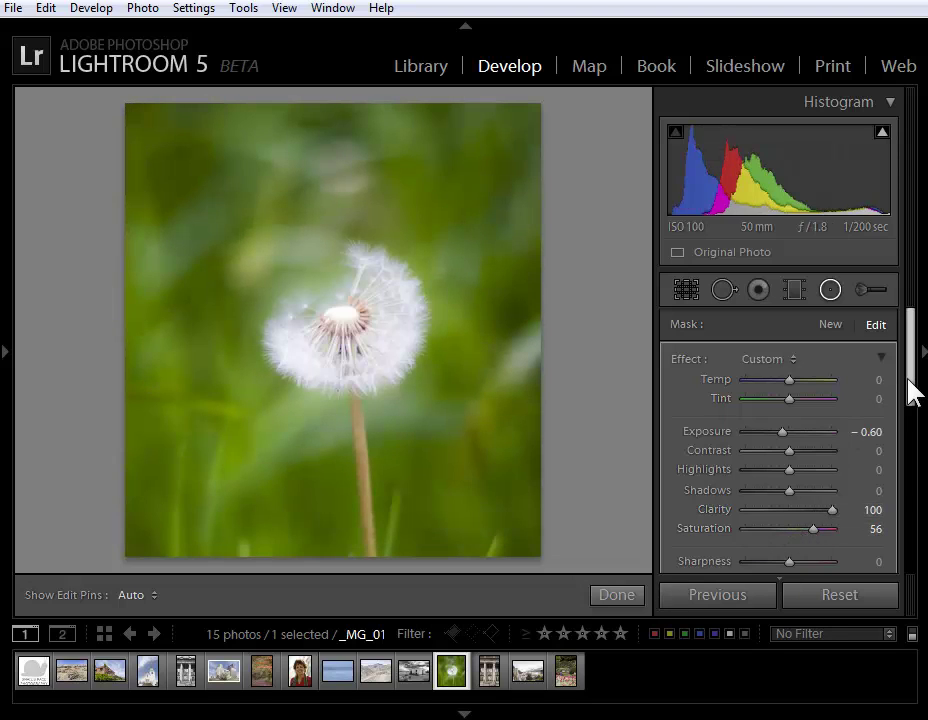
pyautogui.moveTo(911, 389); pyautogui.dragTo(905, 508)
# Open the grain elevator photo in Lens Corrections with Upright off and review the lens profile details.
pyautogui.click(892, 488)
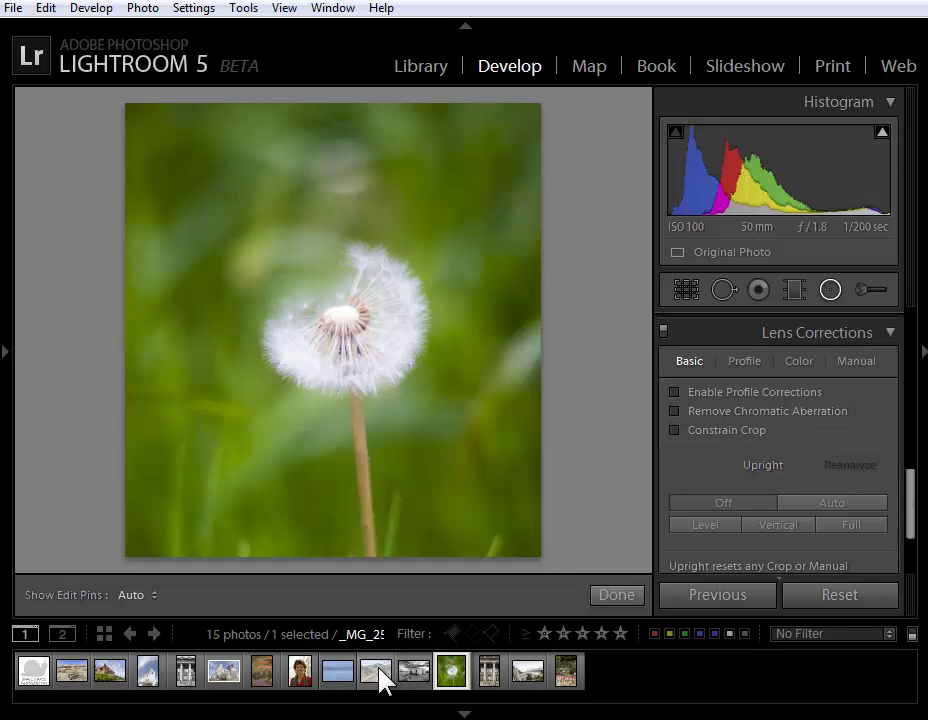
pyautogui.click(236, 668)
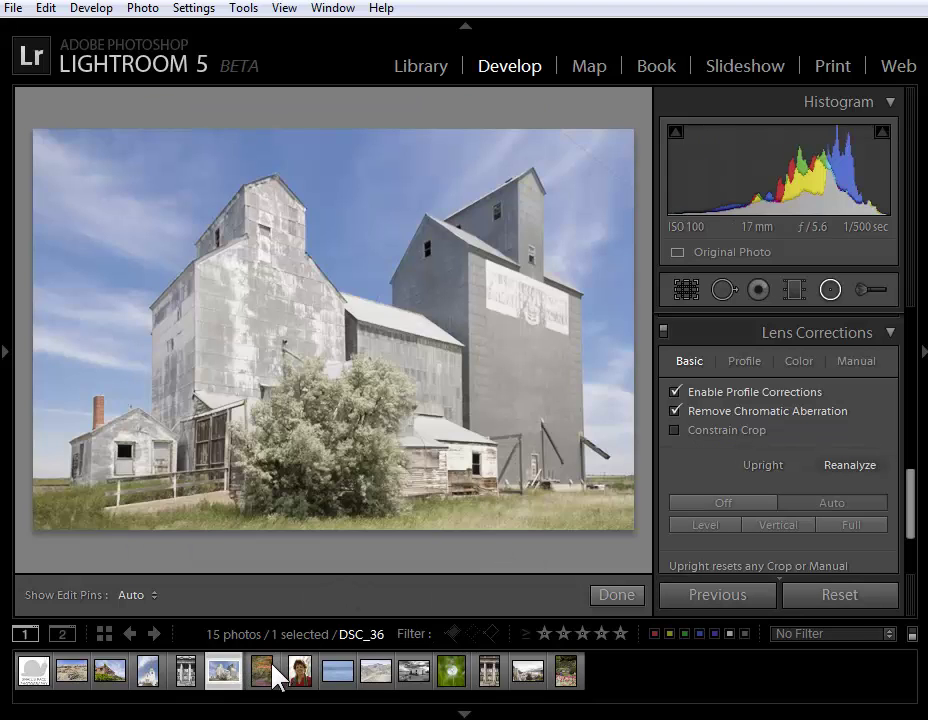
pyautogui.click(742, 506)
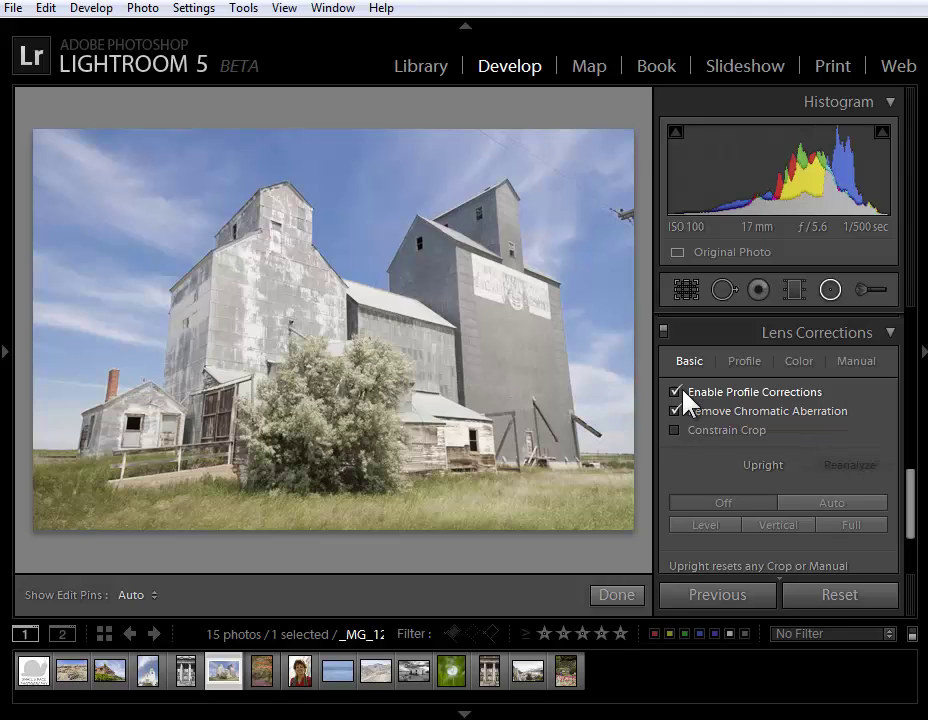
pyautogui.click(746, 362)
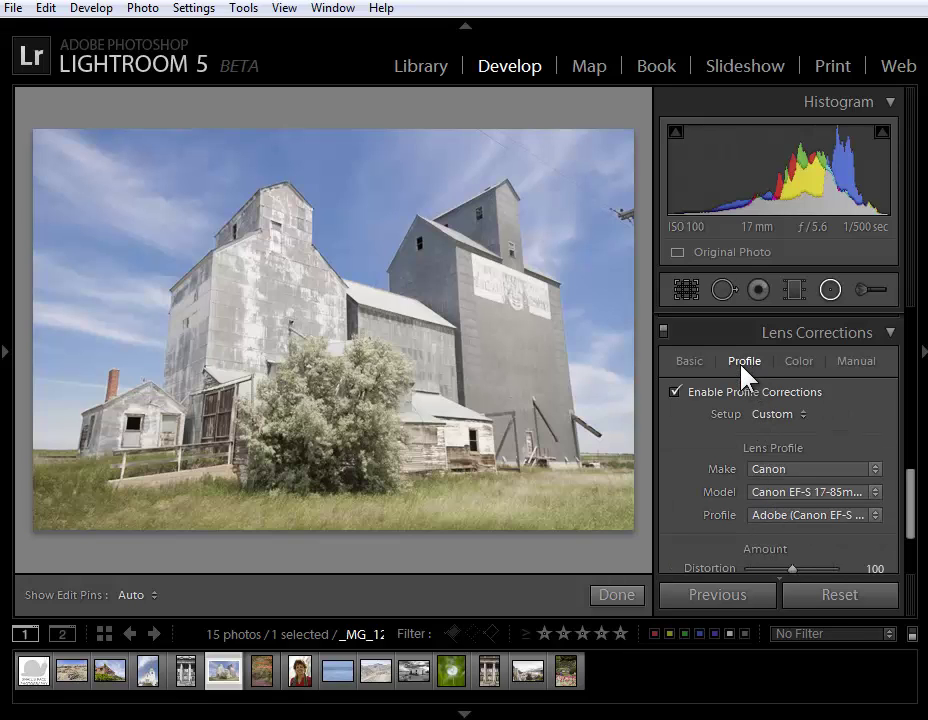
pyautogui.click(689, 364)
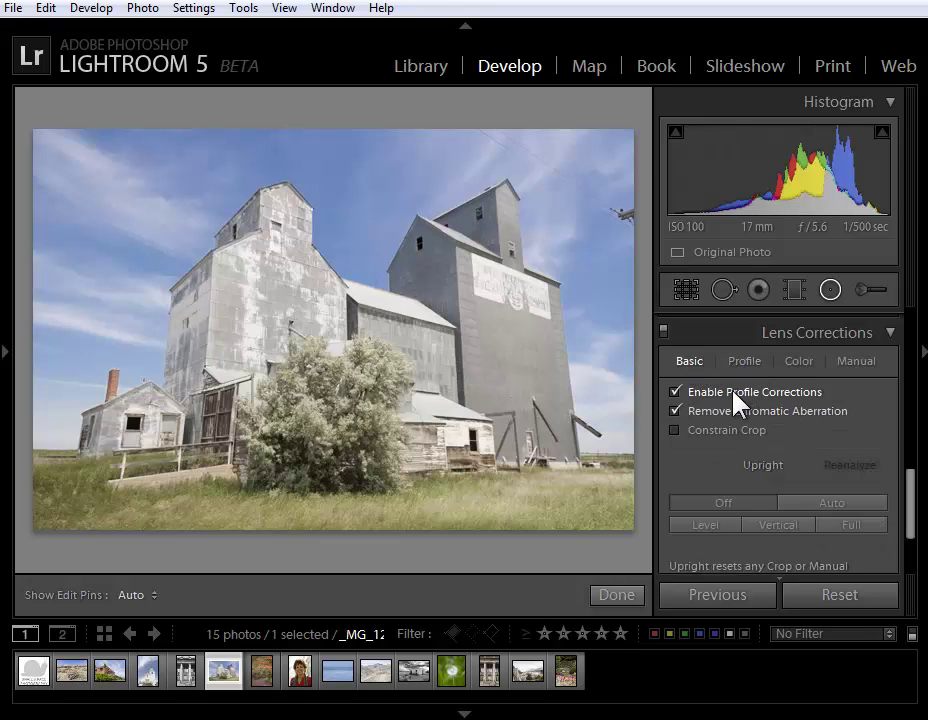
# Compare Upright Auto, Vertical and Full corrections, settling on Auto.
pyautogui.click(831, 514)
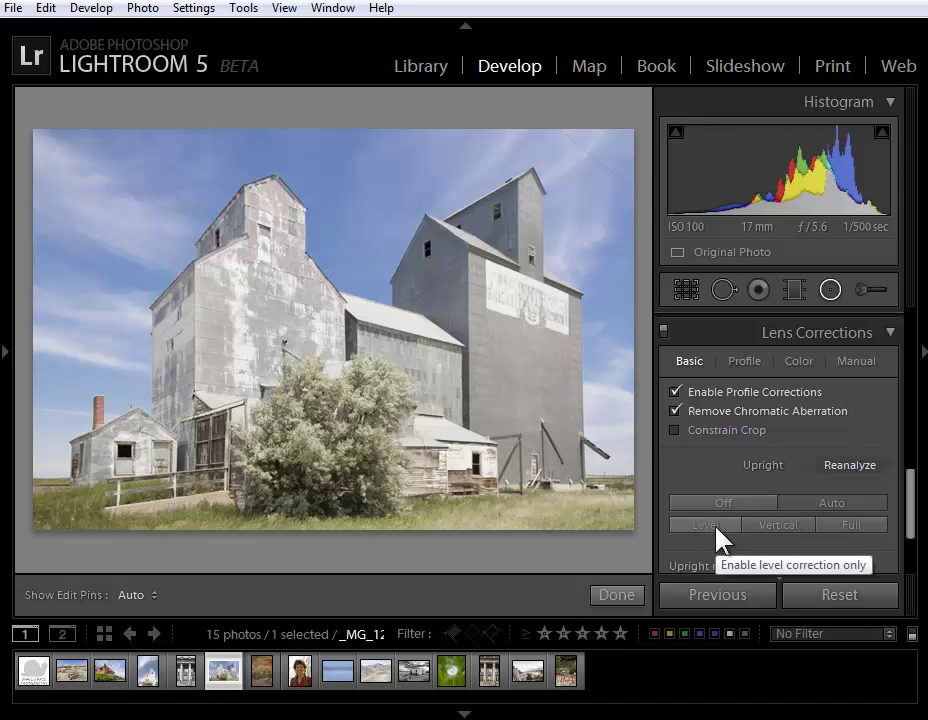
pyautogui.click(764, 531)
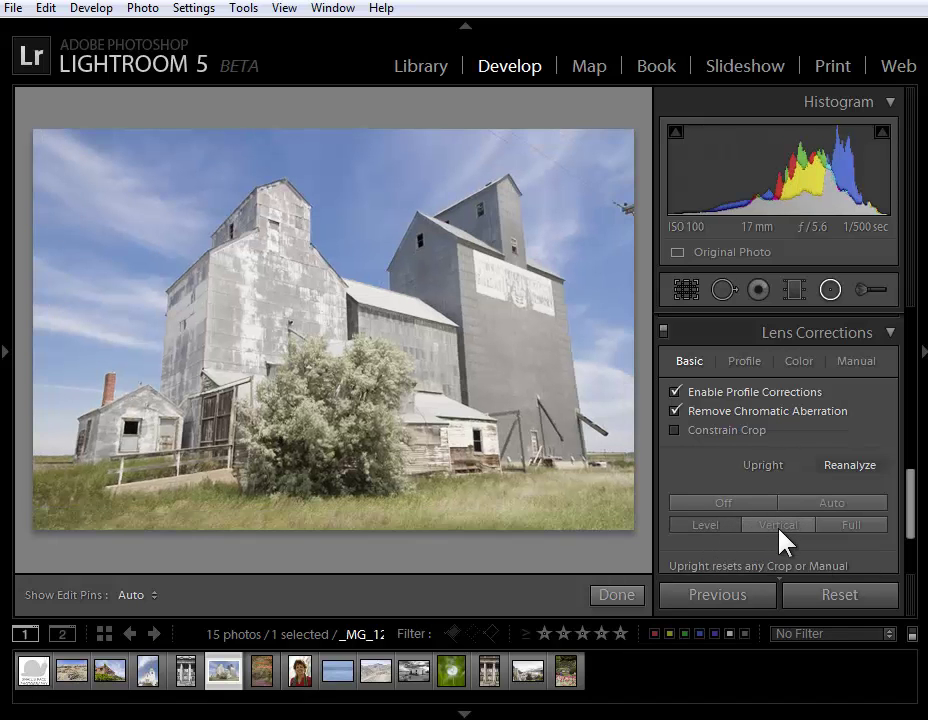
pyautogui.click(848, 524)
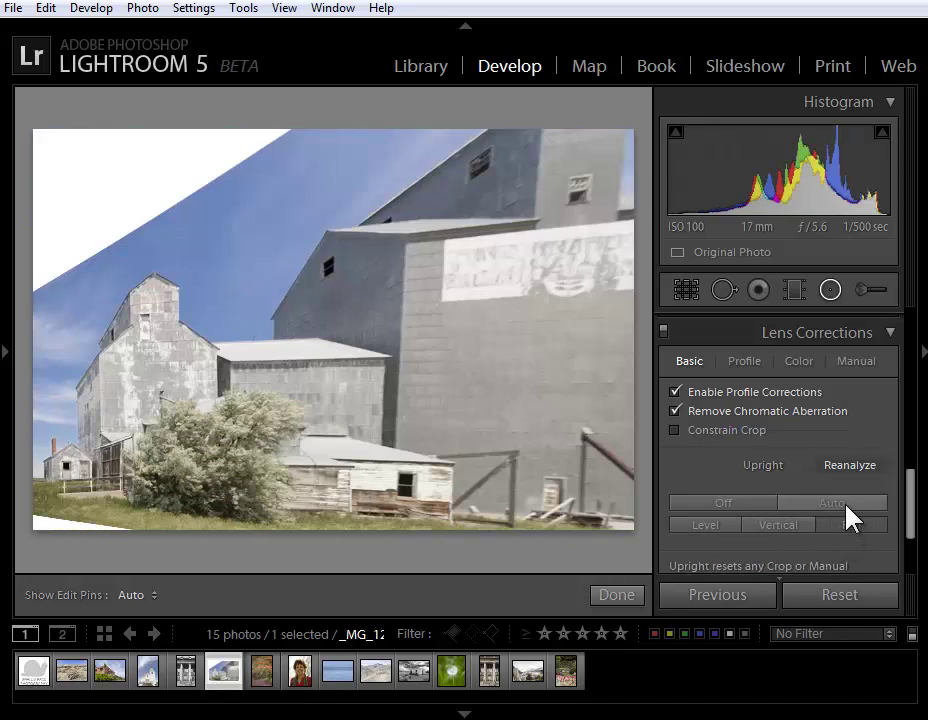
pyautogui.click(842, 505)
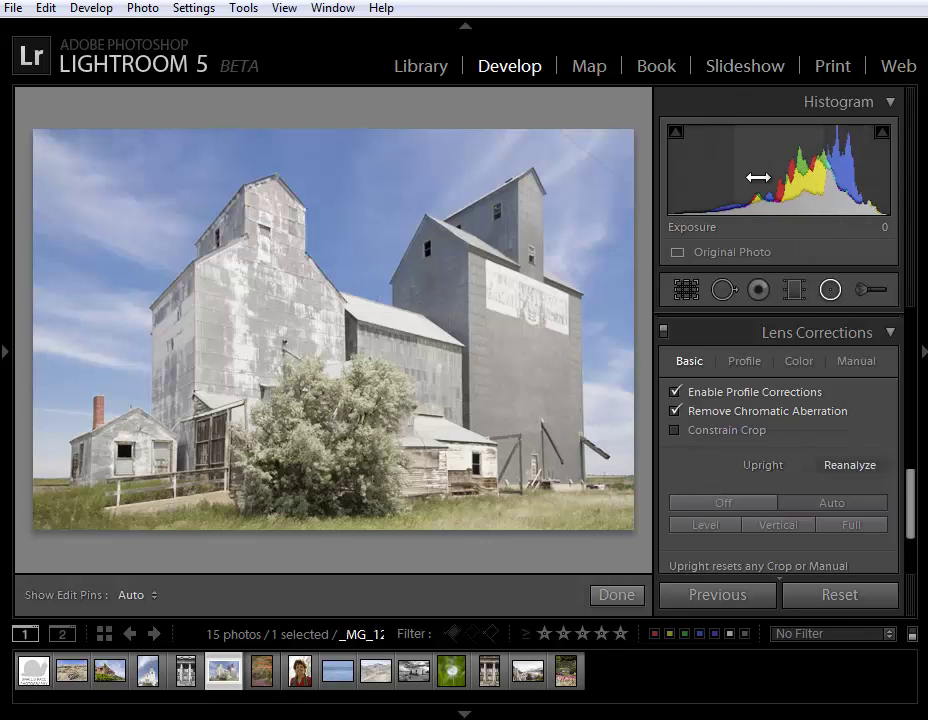
# Look over the histogram's display options, then exit the Radial Filter tool with Done.
pyautogui.rightClick(792, 177)
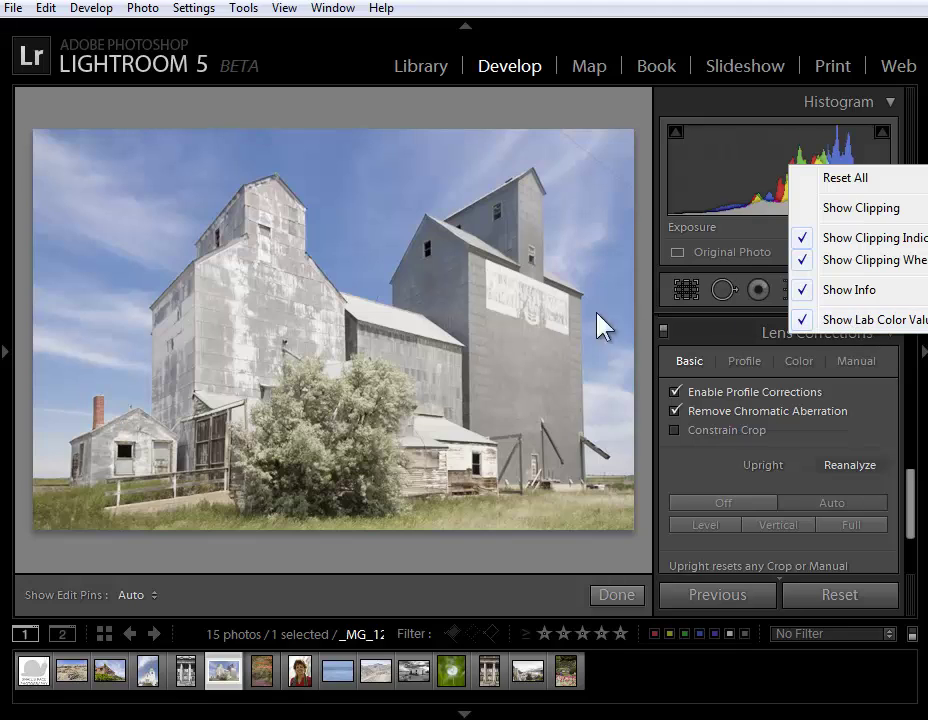
pyautogui.click(388, 6)
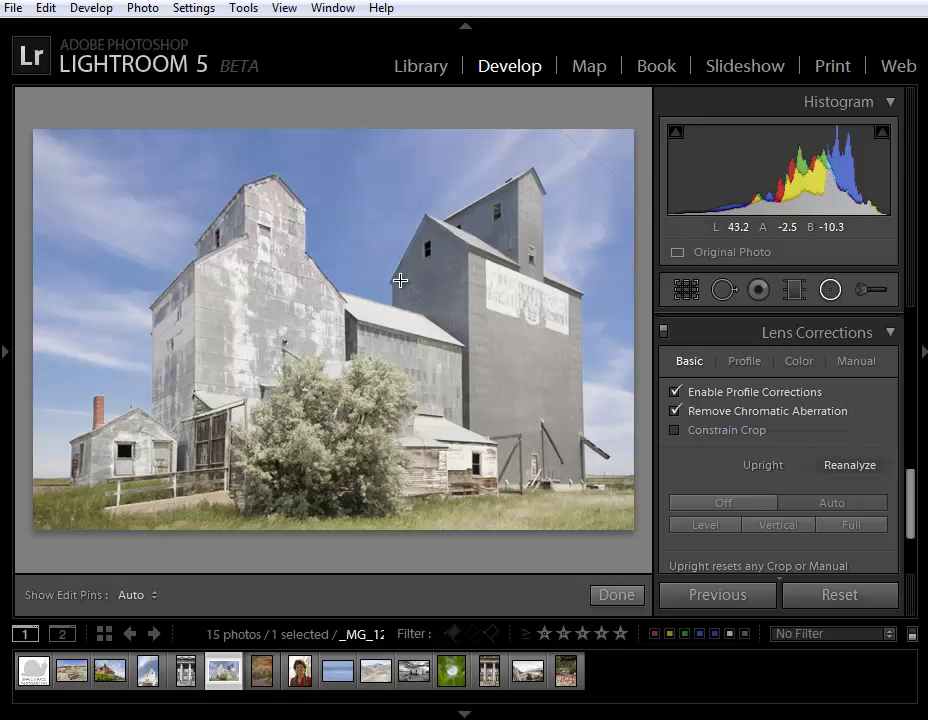
pyautogui.click(616, 595)
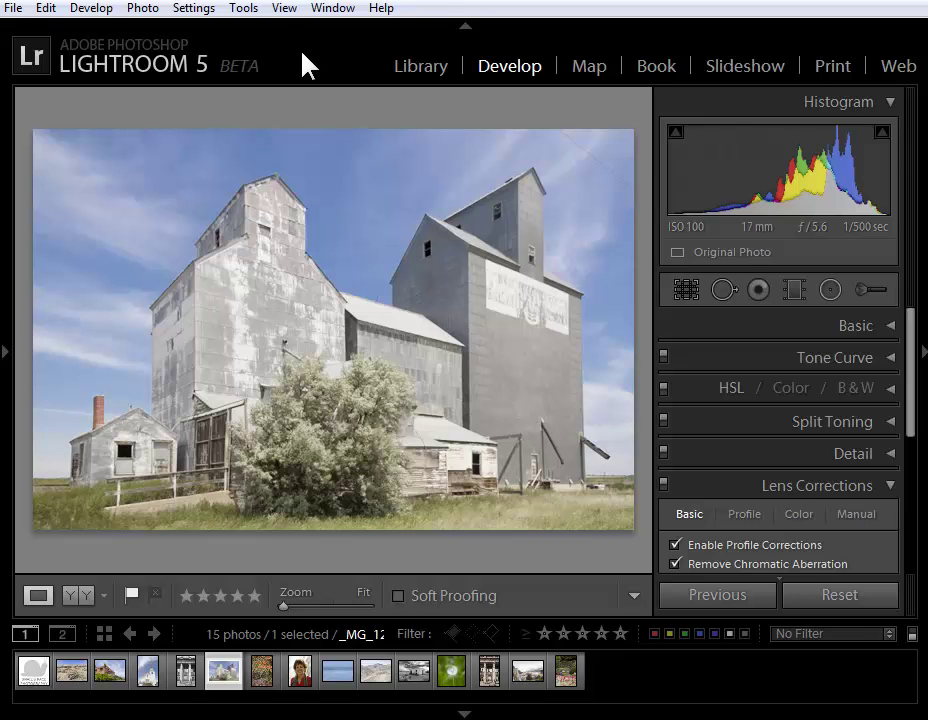
# Overlay a grid on the grain elevator photo with size 16 and opacity 70.
pyautogui.click(281, 8)
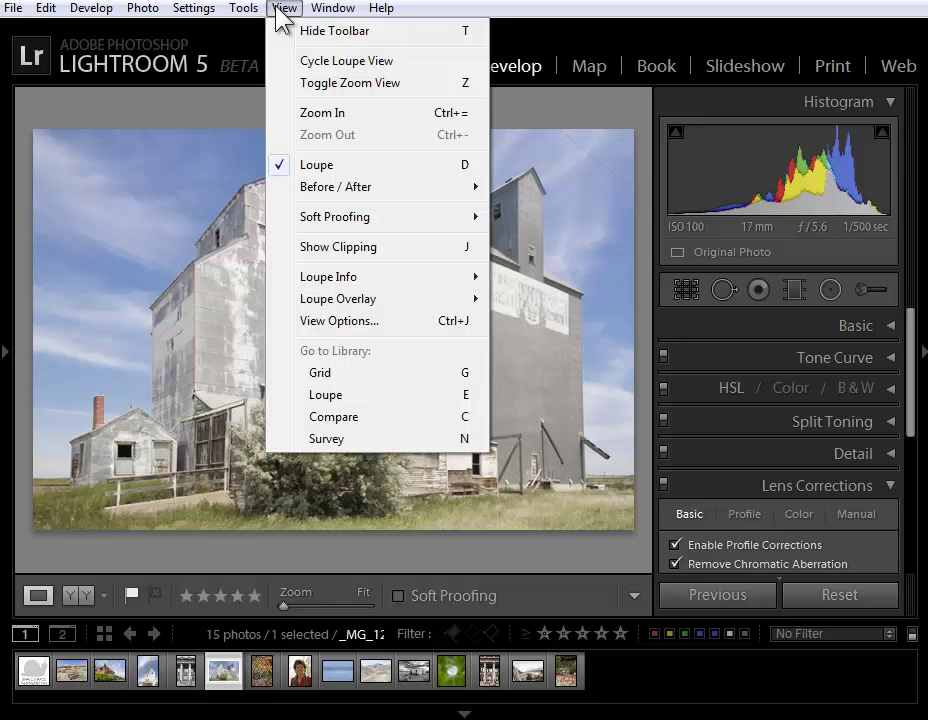
pyautogui.moveTo(335, 305)
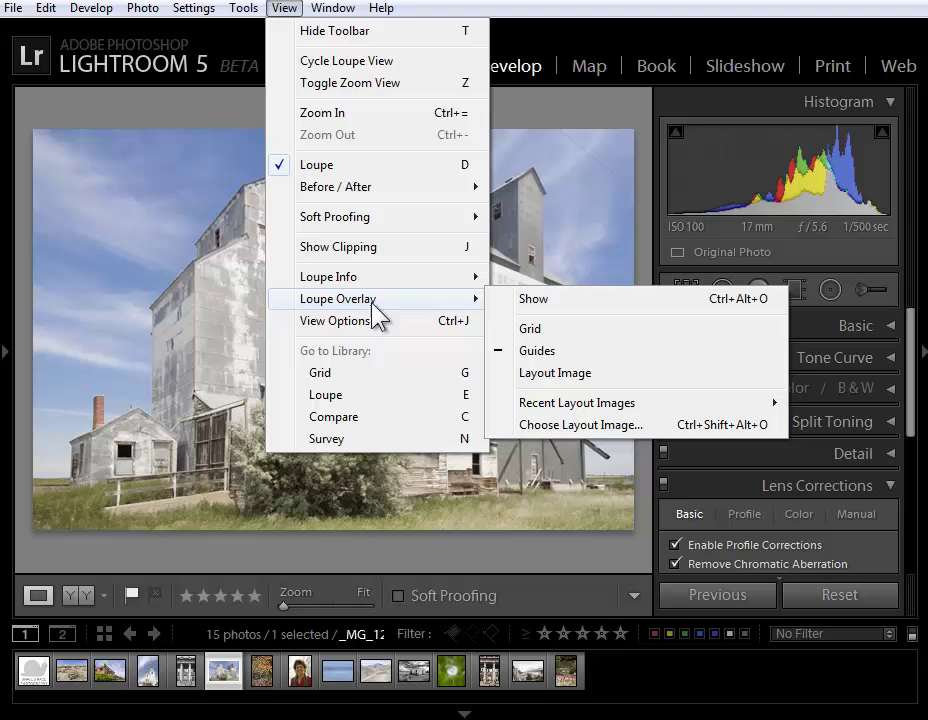
pyautogui.click(537, 336)
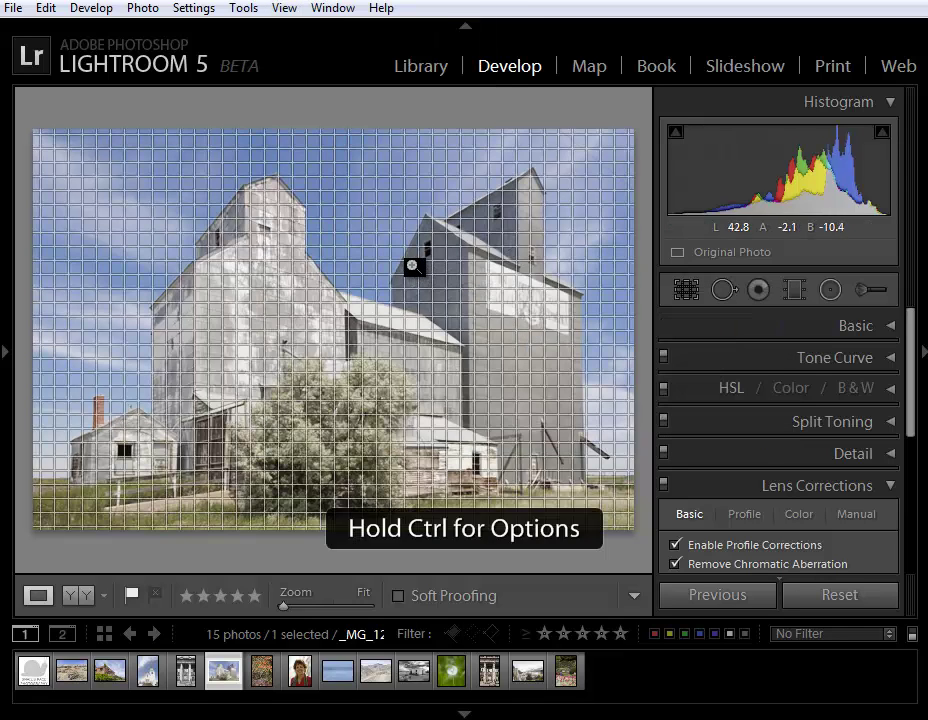
pyautogui.press('ctrl')
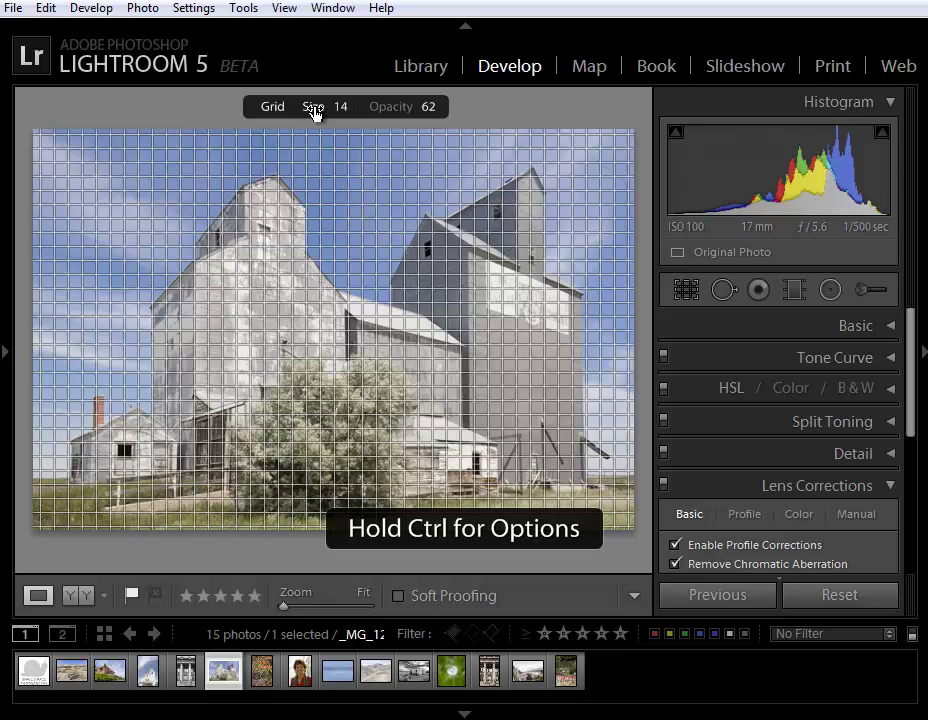
pyautogui.moveTo(314, 112)
pyautogui.mouseDown()
pyautogui.moveTo(288, 108)
pyautogui.moveTo(322, 110)
pyautogui.mouseUp()
pyautogui.moveTo(381, 114); pyautogui.dragTo(325, 106)
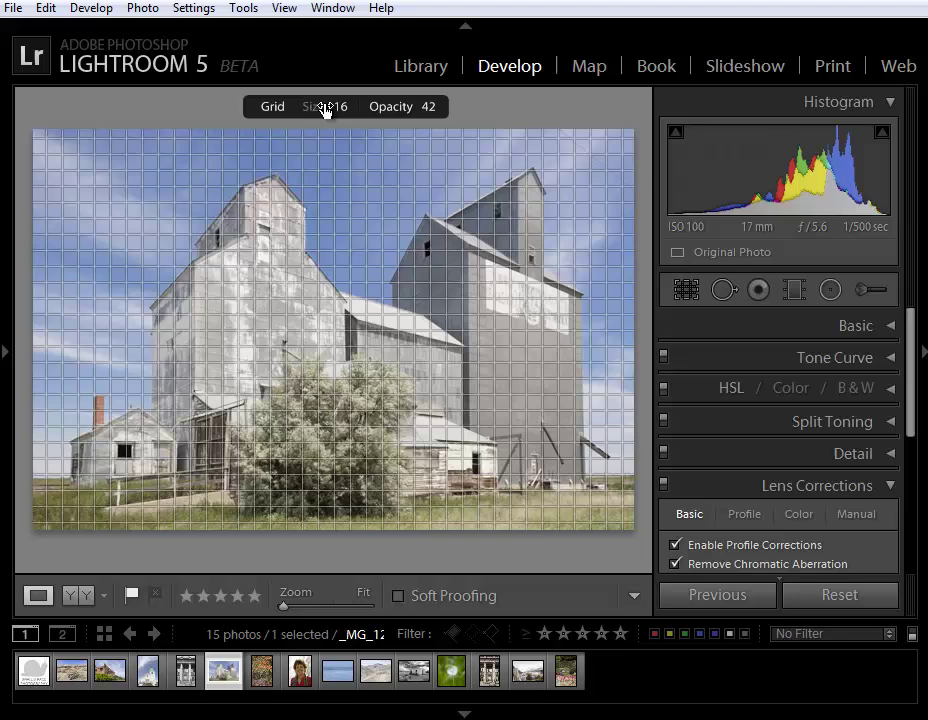
# Add the crosshair guides overlay and position the guides across the tall elevator.
pyautogui.click(283, 8)
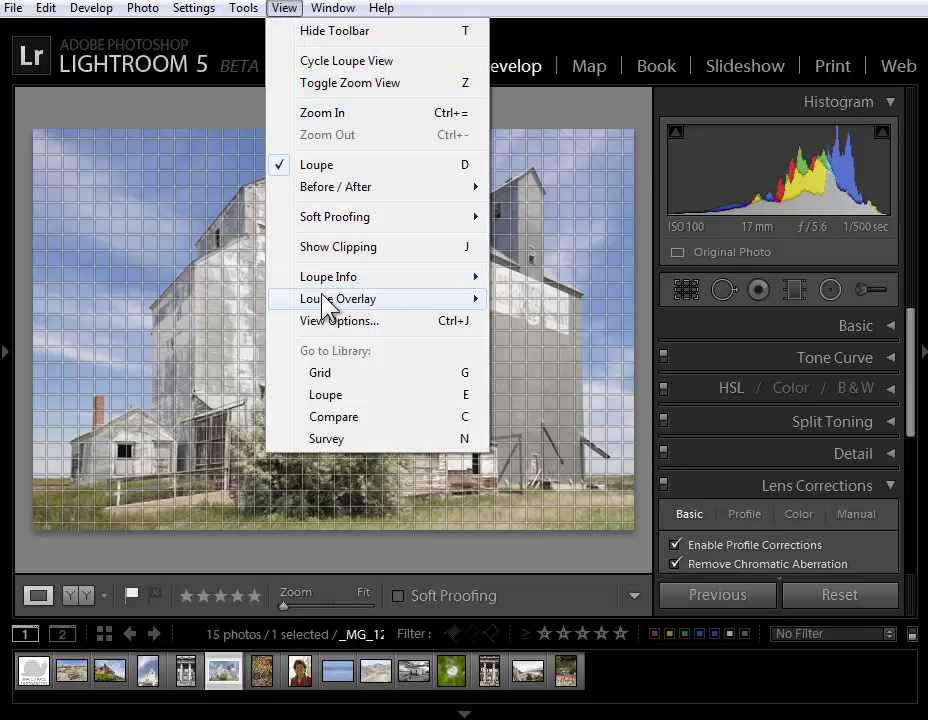
pyautogui.moveTo(342, 306)
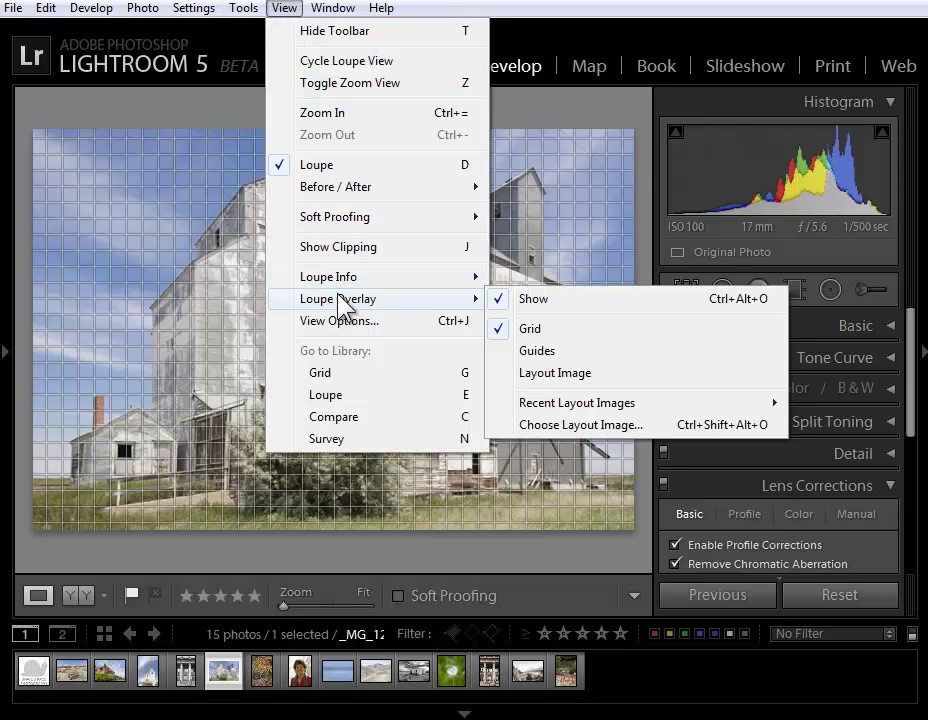
pyautogui.click(537, 351)
pyautogui.hotkey('ctrl', '=')
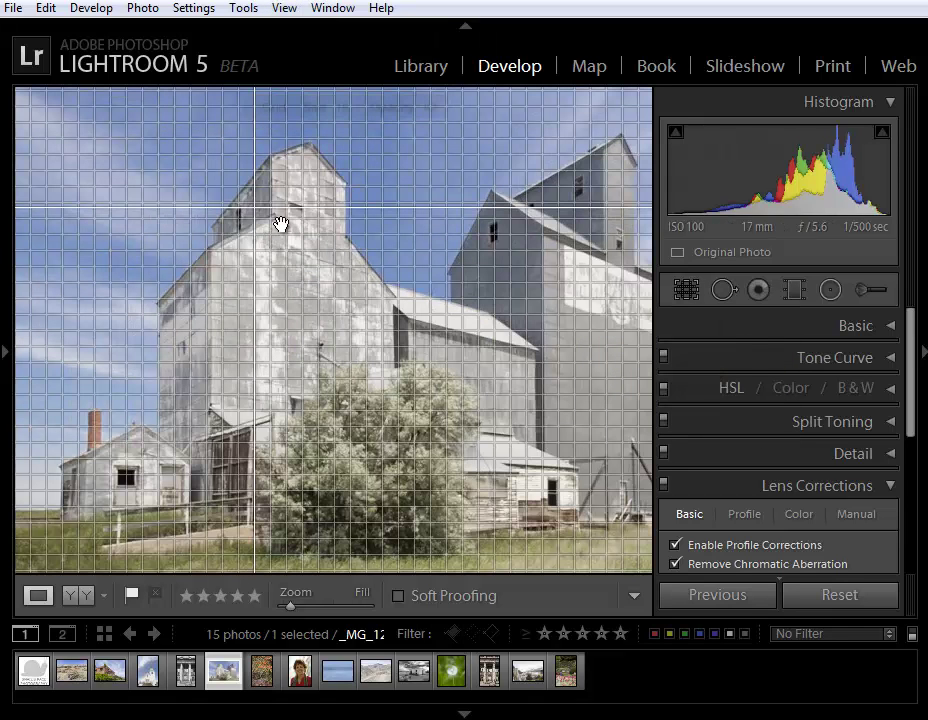
pyautogui.moveTo(284, 215); pyautogui.dragTo(300, 348)
pyautogui.moveTo(257, 282); pyautogui.dragTo(314, 284)
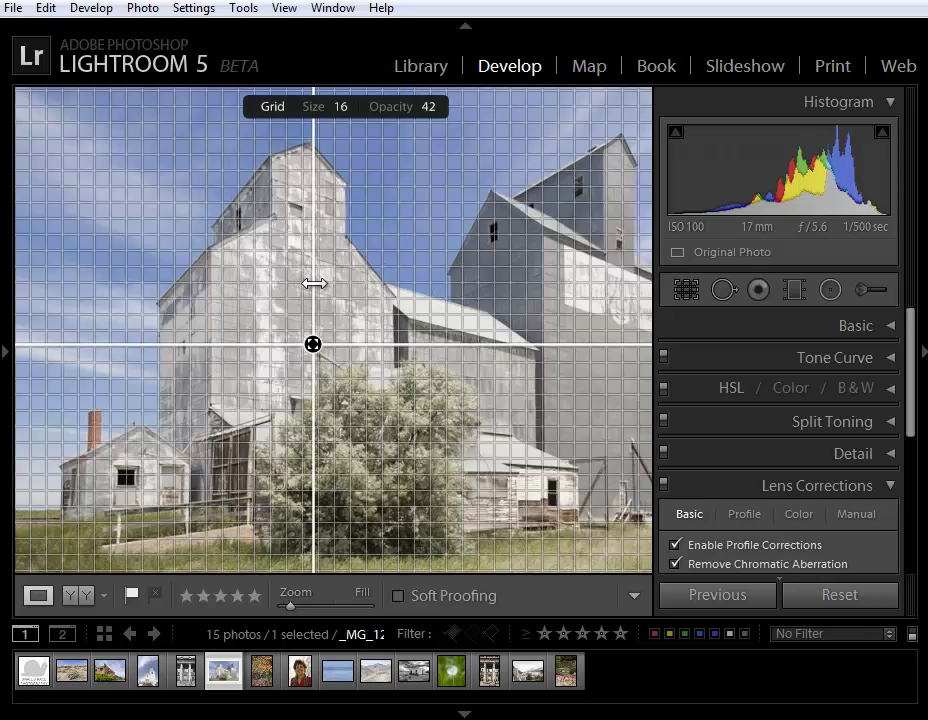
# Toggle the grid and guides overlays off, on, and off again with Ctrl+Alt+O.
pyautogui.press('alt')
pyautogui.hotkey('ctrl', 'alt', 'o')
pyautogui.press('alt')
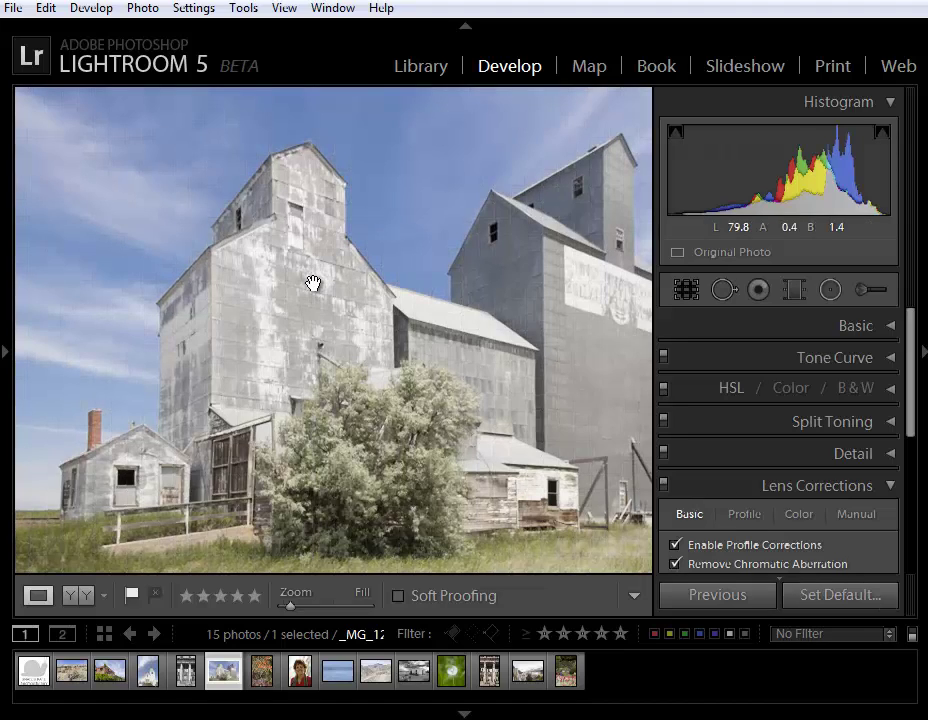
pyautogui.hotkey('ctrl', 'alt', 'o')
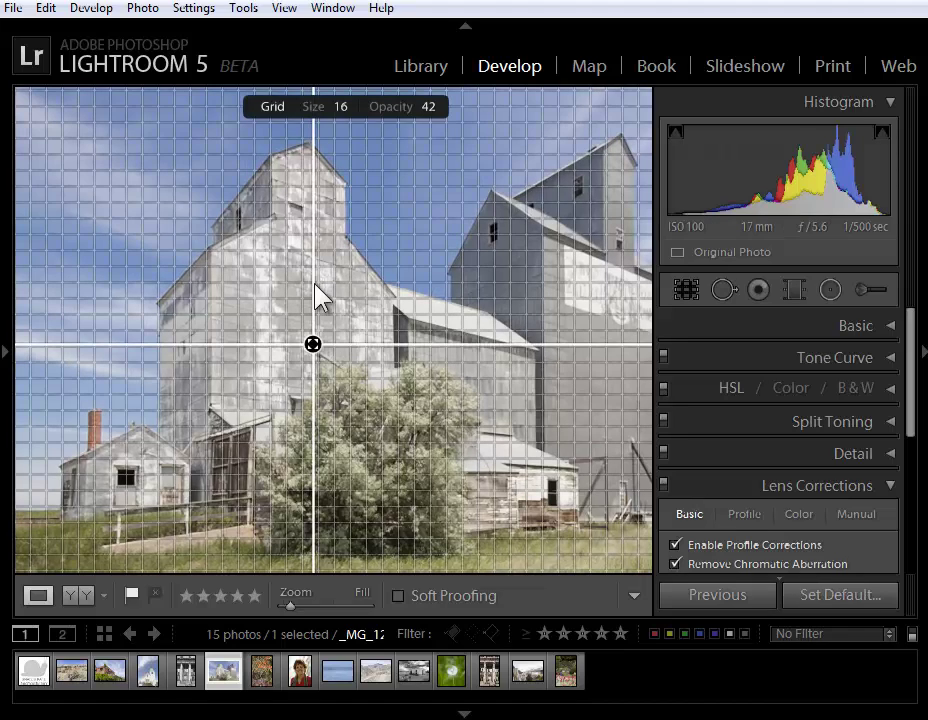
pyautogui.hotkey('ctrl', 'alt', 'o')
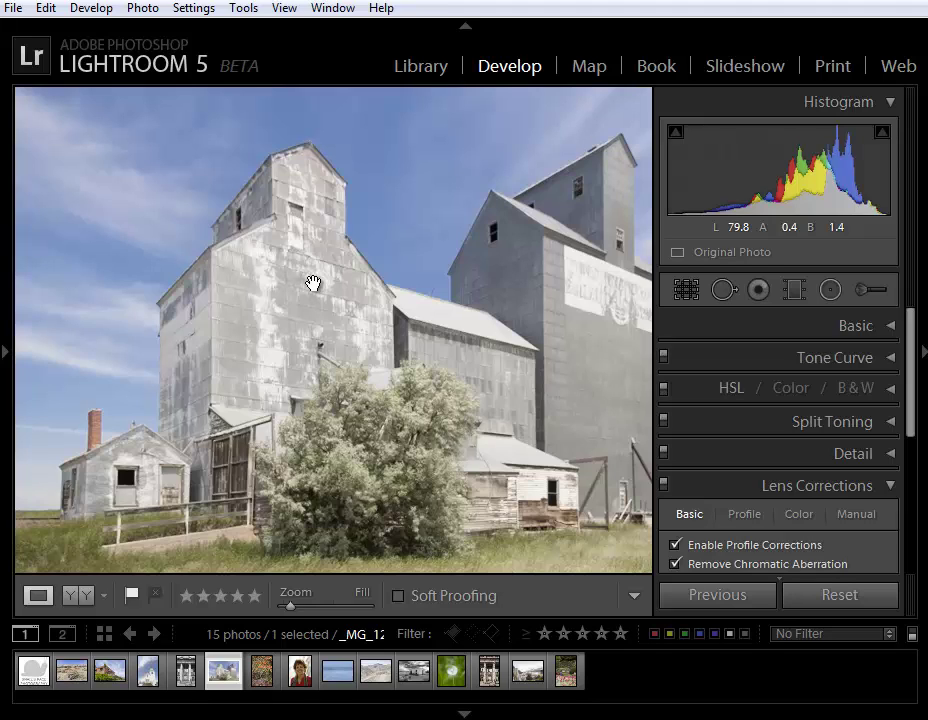
# Toggle the photo between Fit and fill zoom, then briefly switch to Library and back to Develop.
pyautogui.click(313, 284)
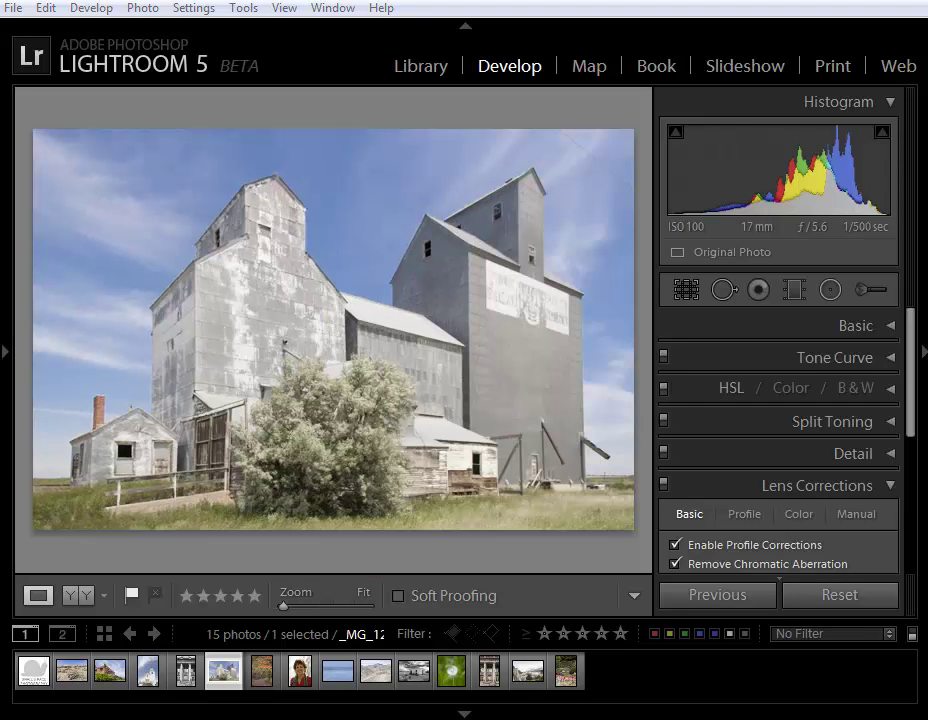
pyautogui.click(313, 284)
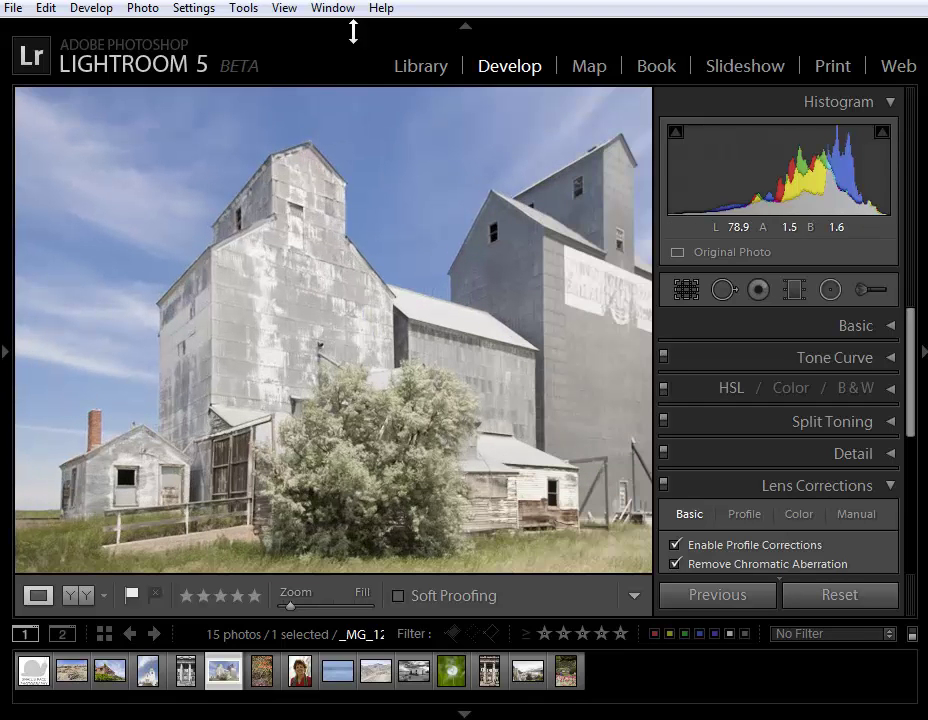
pyautogui.click(425, 66)
pyautogui.click(497, 66)
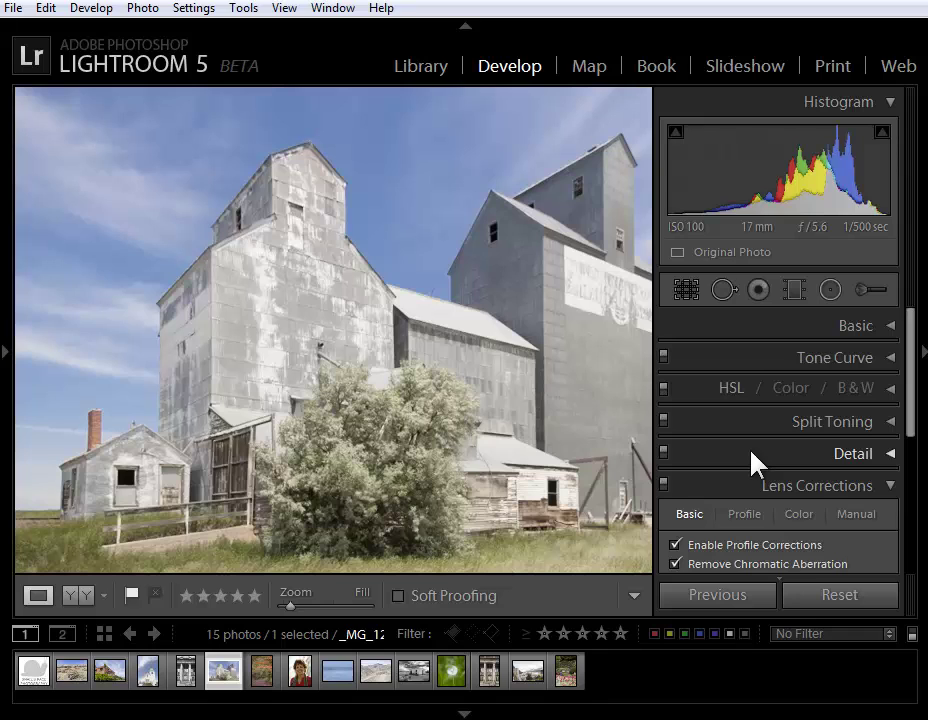
# View the Alaska State Capitol photo, then the Juneau harbour photo, and switch to Library.
pyautogui.click(503, 683)
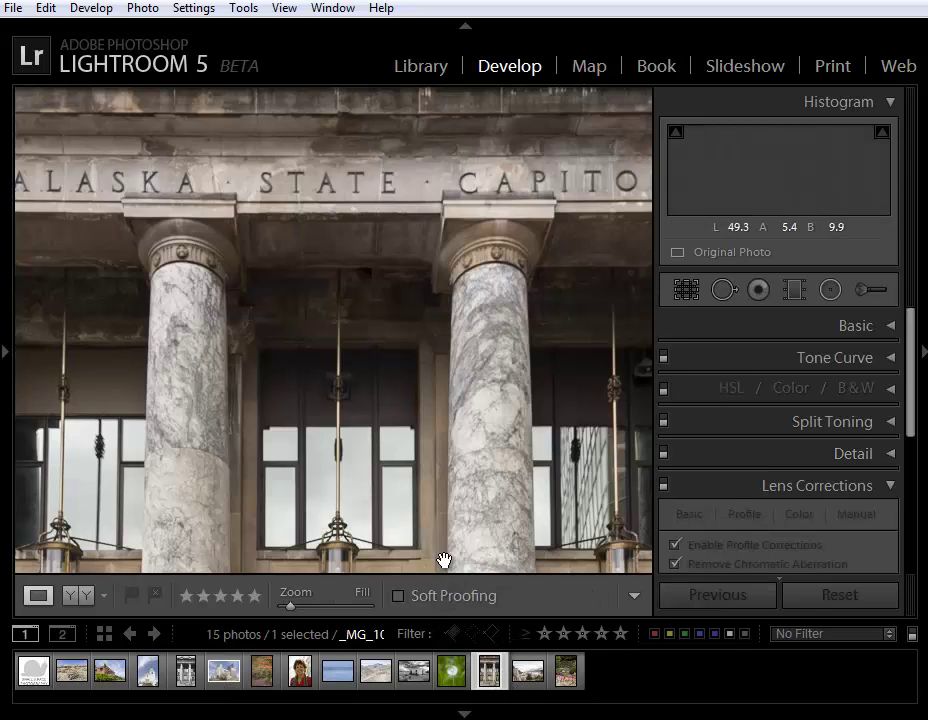
pyautogui.press('Right')
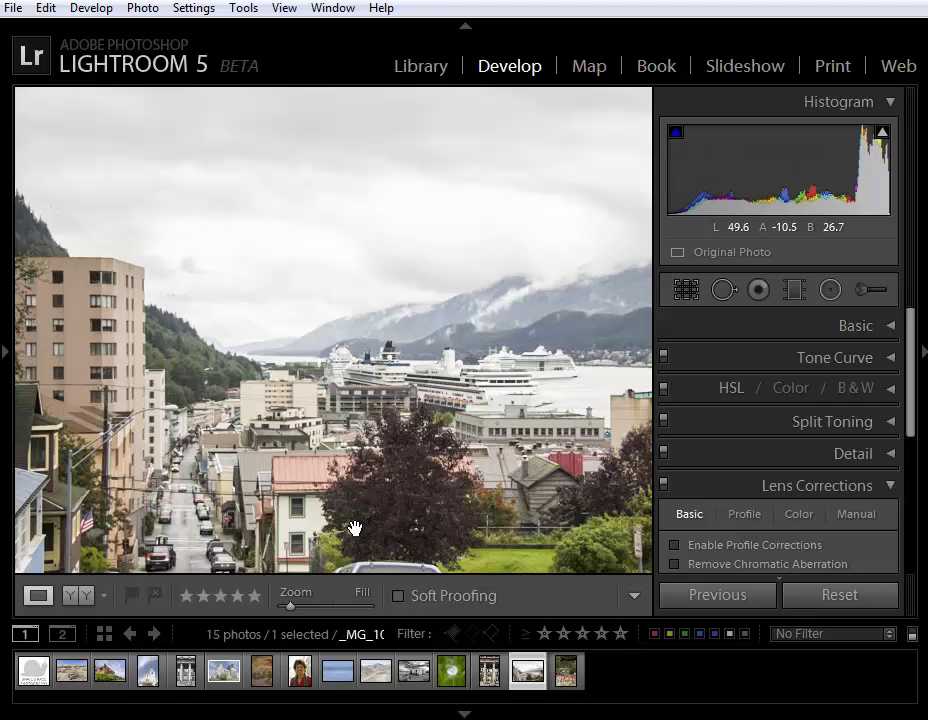
pyautogui.click(421, 70)
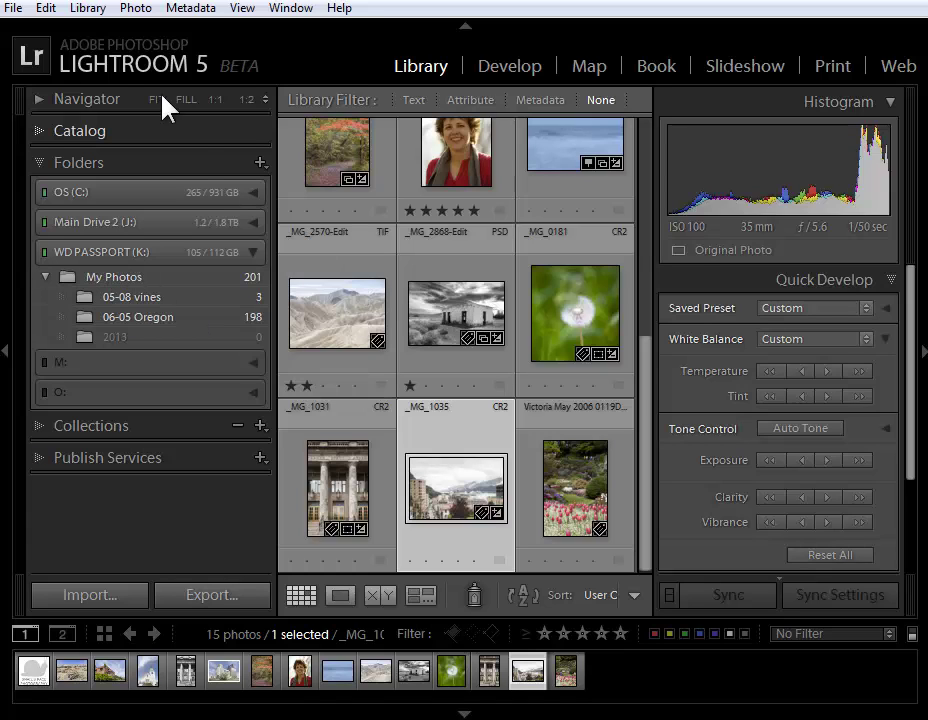
# Build Smart Previews for the photos from the Library > Previews menu.
pyautogui.click(88, 8)
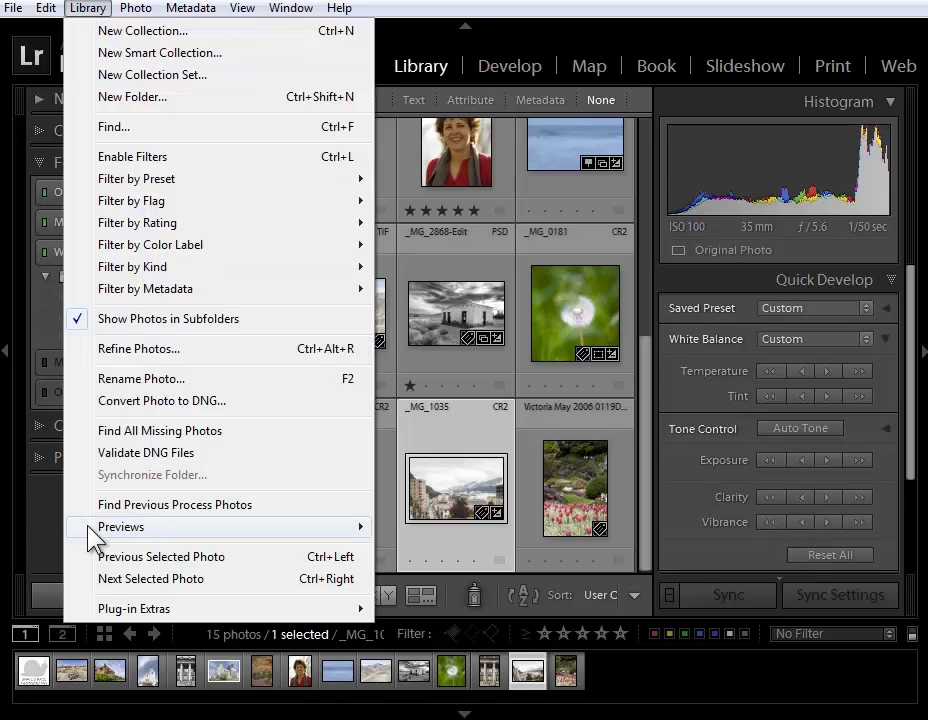
pyautogui.moveTo(95, 531)
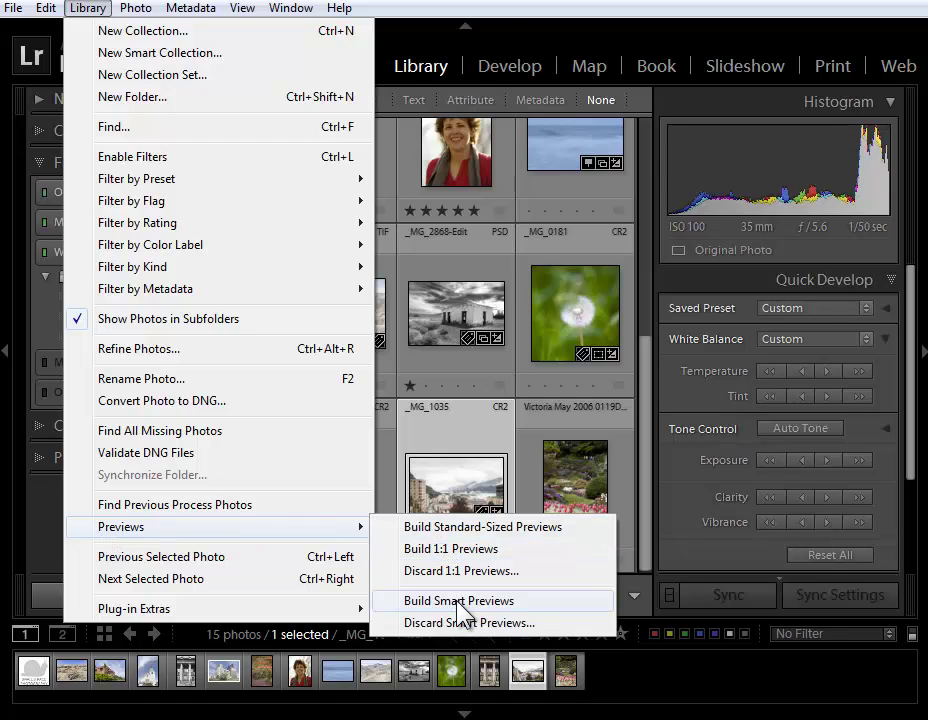
pyautogui.click(508, 2)
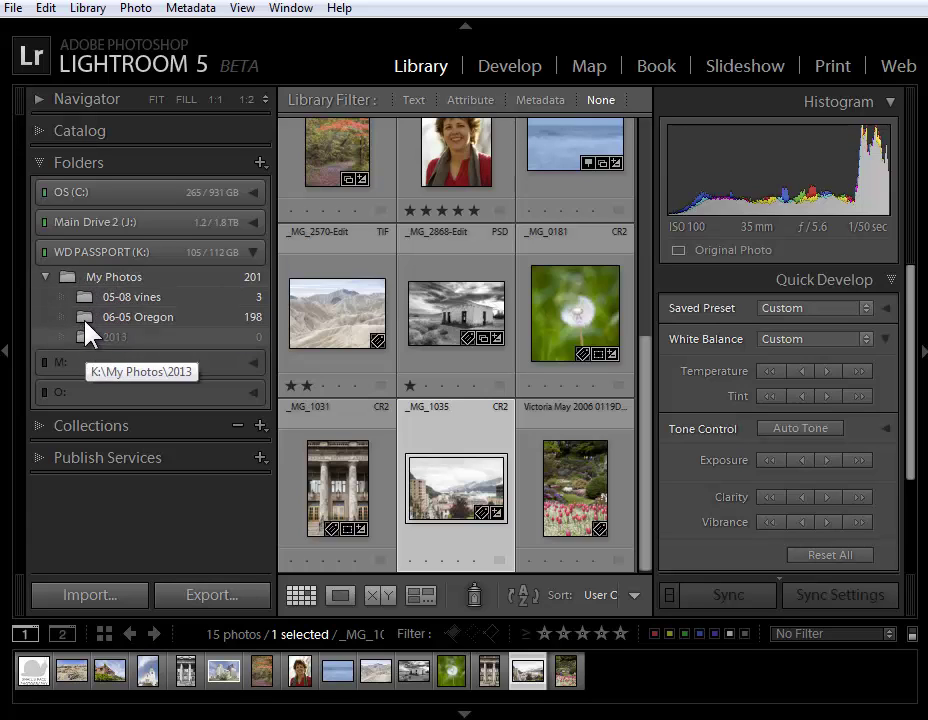
# Open the My Photos folder and view chain photo _MG_5653 large in Loupe view.
pyautogui.click(99, 279)
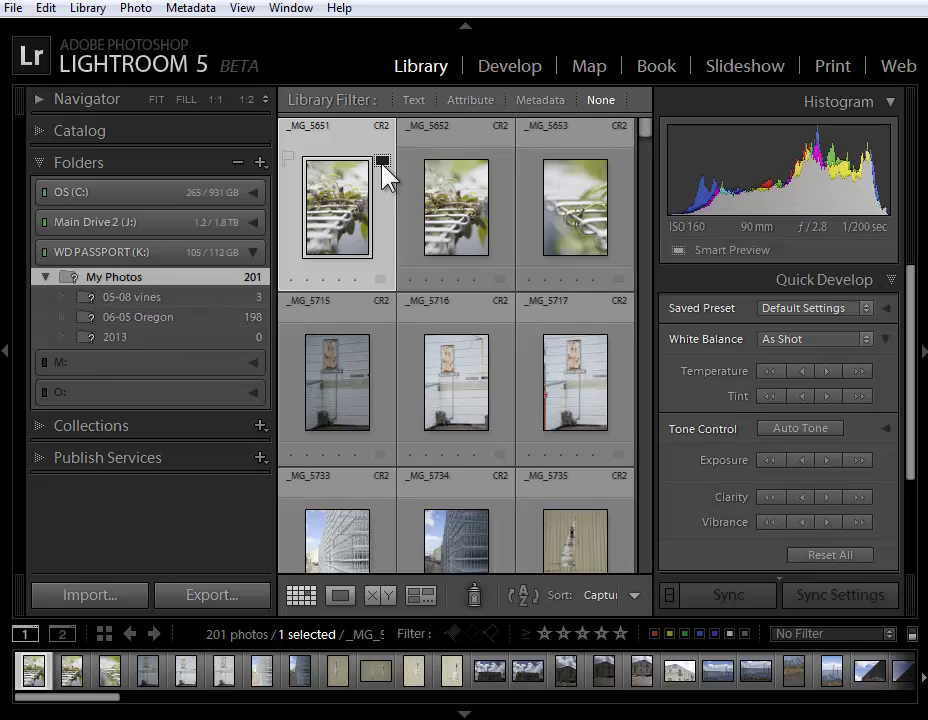
pyautogui.click(498, 172)
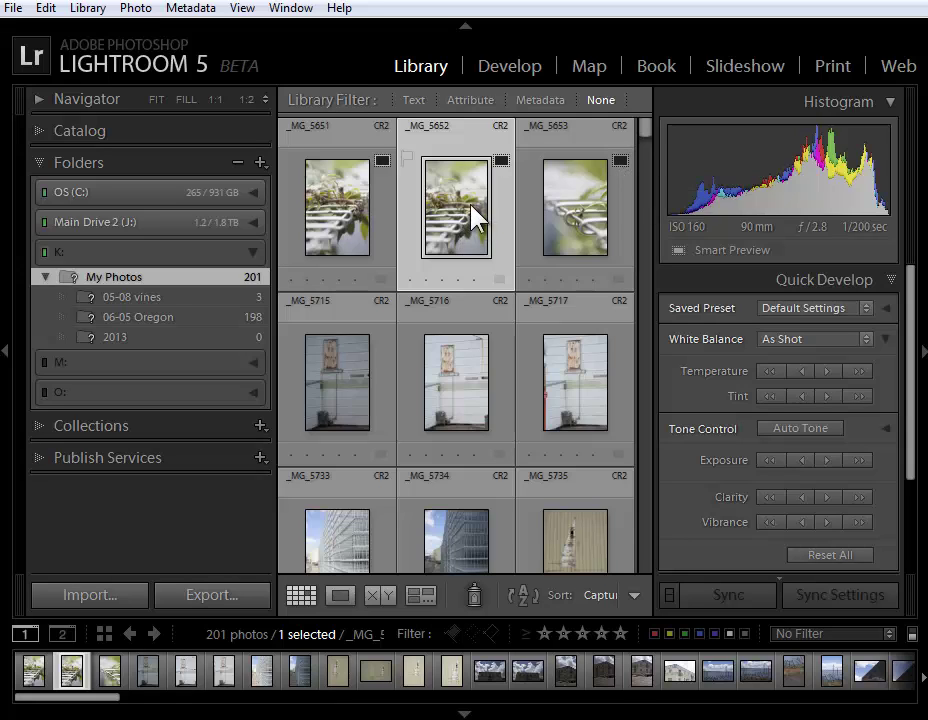
pyautogui.doubleClick(575, 210)
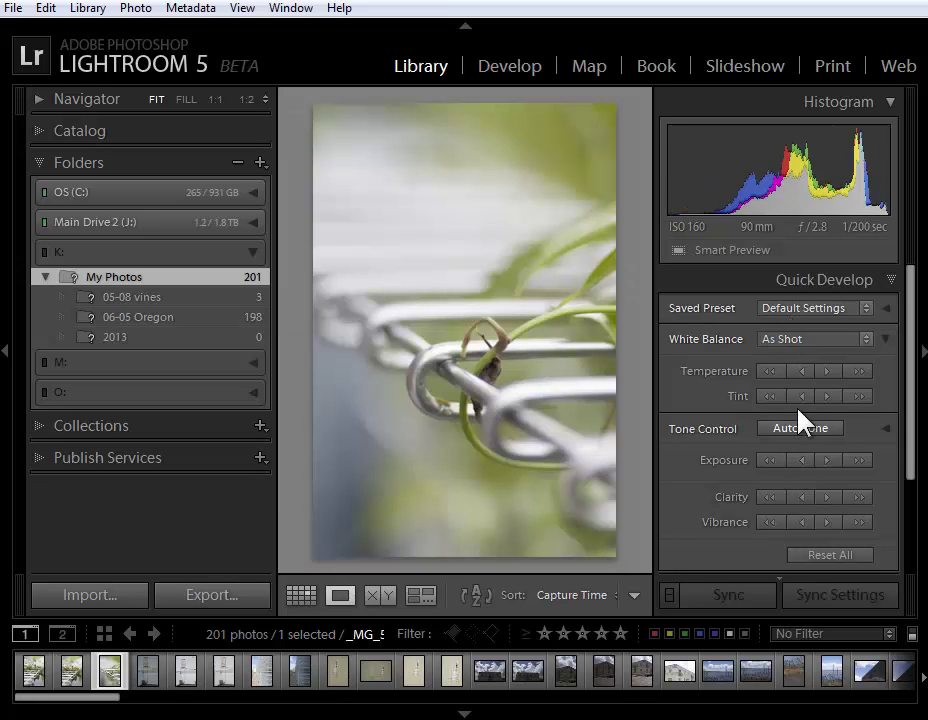
# Check the chain-and-vine photo in Develop, then go back to the Library module.
pyautogui.click(508, 70)
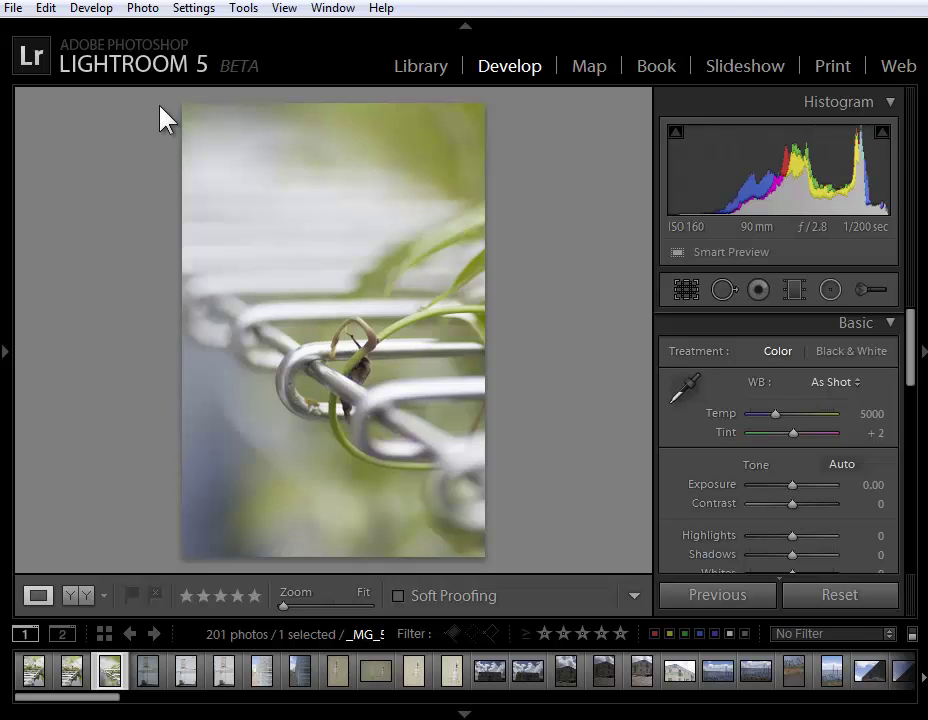
pyautogui.click(421, 68)
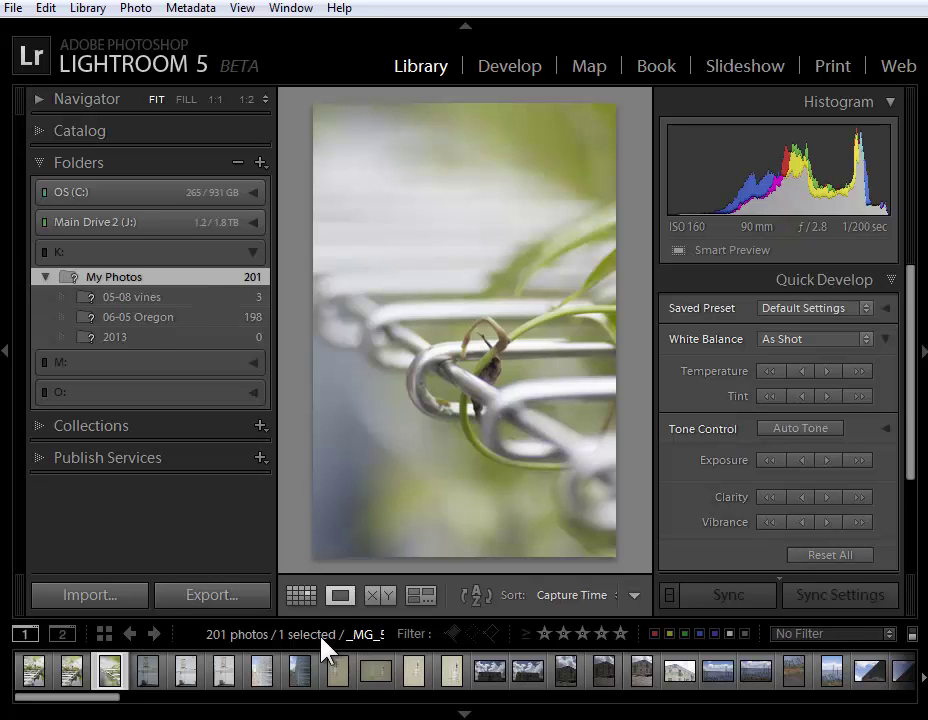
# Load the 00 LR 5 Beta Demos collection and select its Snail's Pace Photography logo image.
pyautogui.click(356, 648)
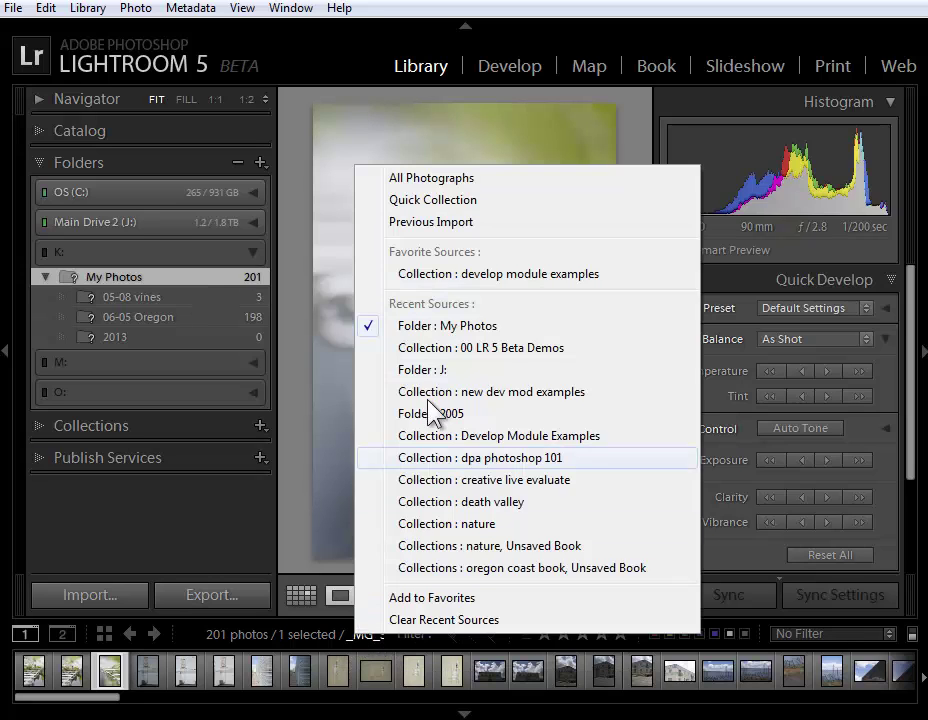
pyautogui.click(439, 348)
pyautogui.click(41, 682)
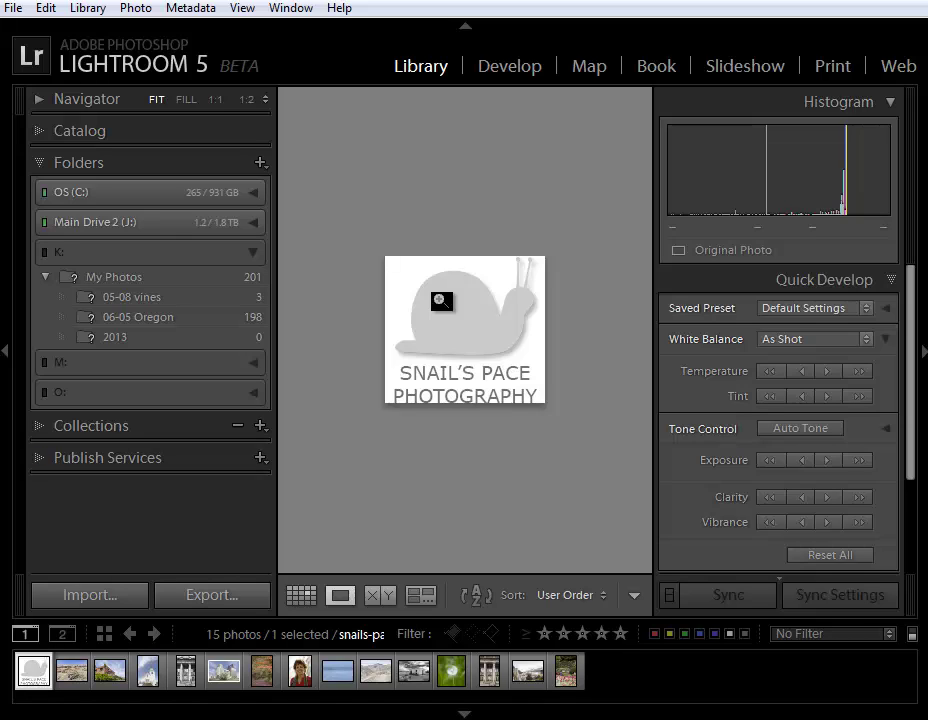
# In the Book module, enable page numbers, try Top, then settle on Bottom Corner.
pyautogui.click(659, 74)
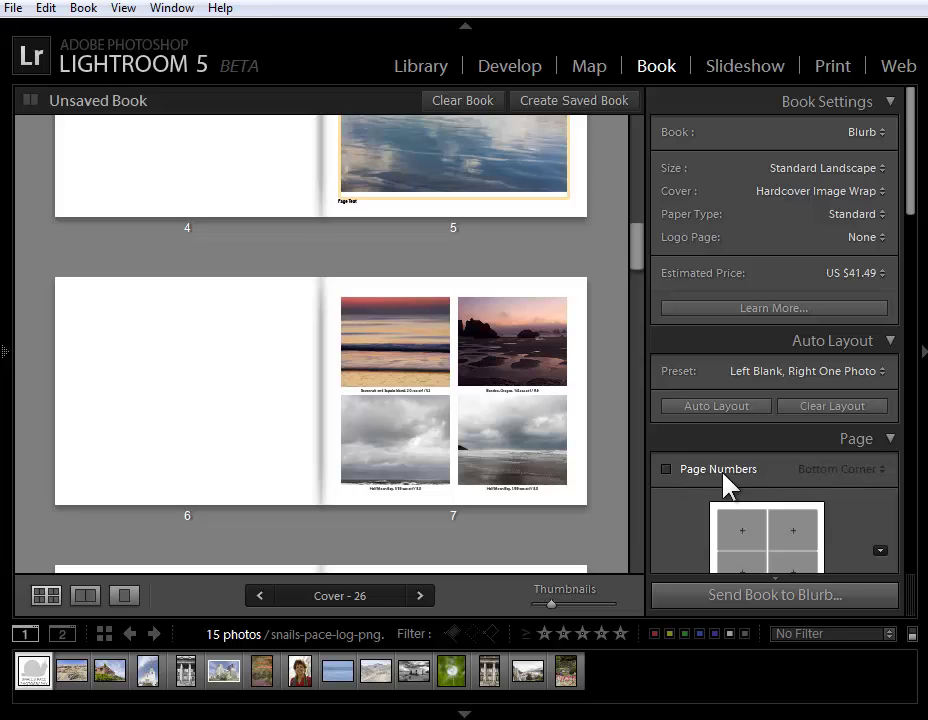
pyautogui.click(666, 469)
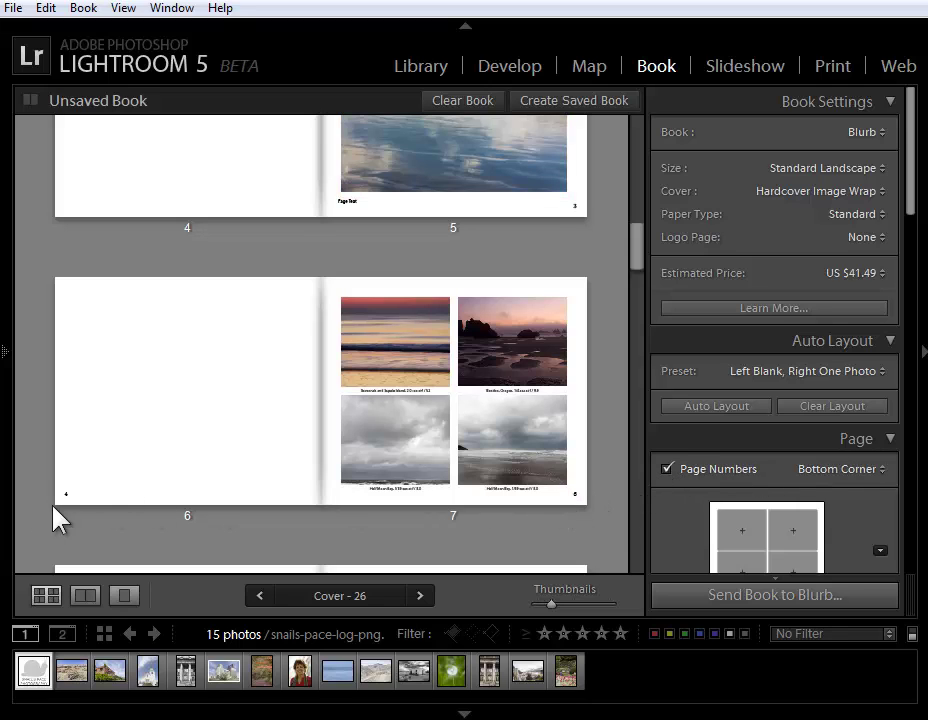
pyautogui.click(873, 479)
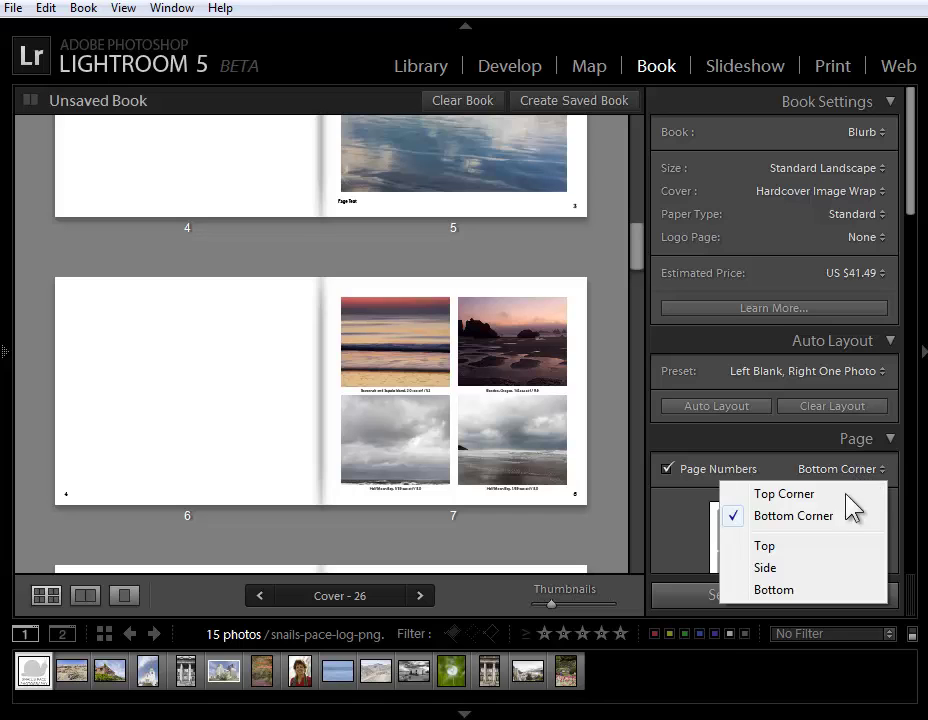
pyautogui.click(802, 546)
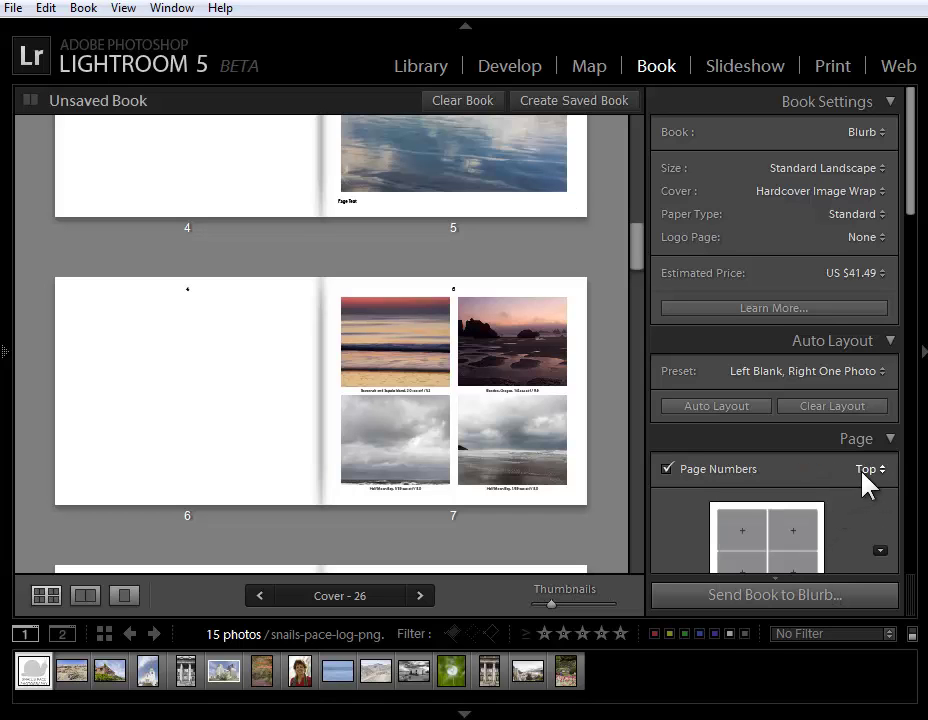
pyautogui.click(866, 472)
pyautogui.click(846, 524)
pyautogui.moveTo(913, 201); pyautogui.dragTo(921, 447)
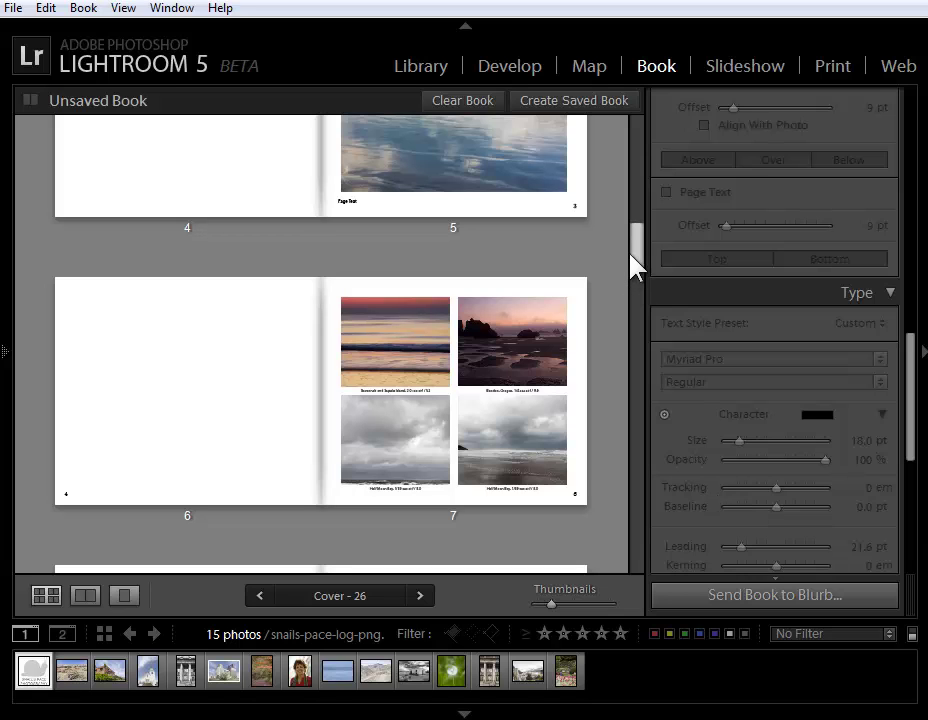
pyautogui.moveTo(640, 265); pyautogui.dragTo(642, 220)
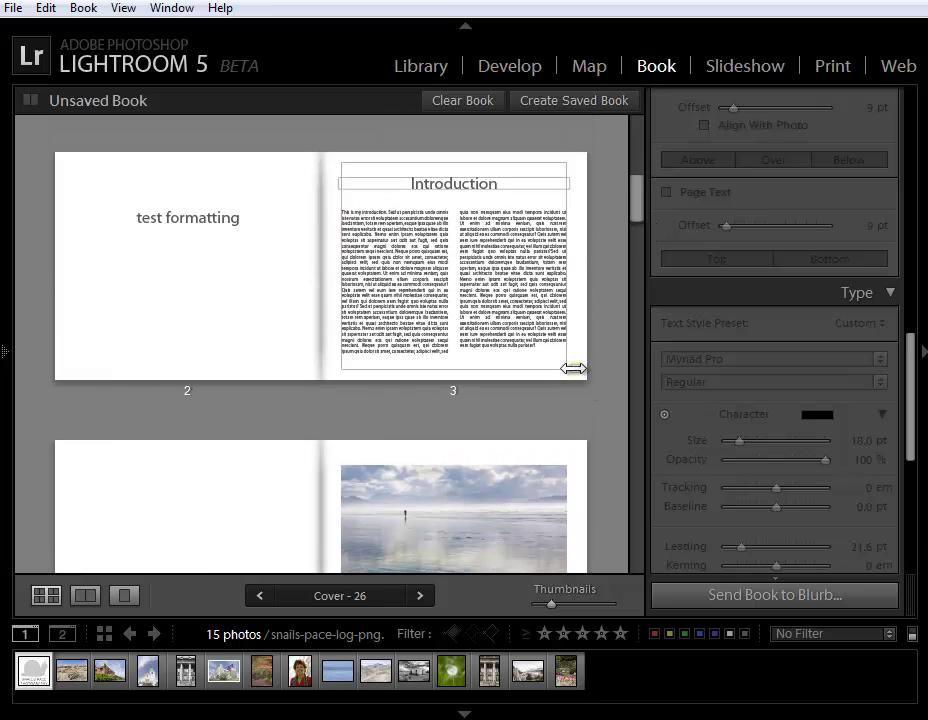
# Scroll the book down to the pages 6–7 spread with four captioned beach photos.
pyautogui.scroll(-2, 151, 524)
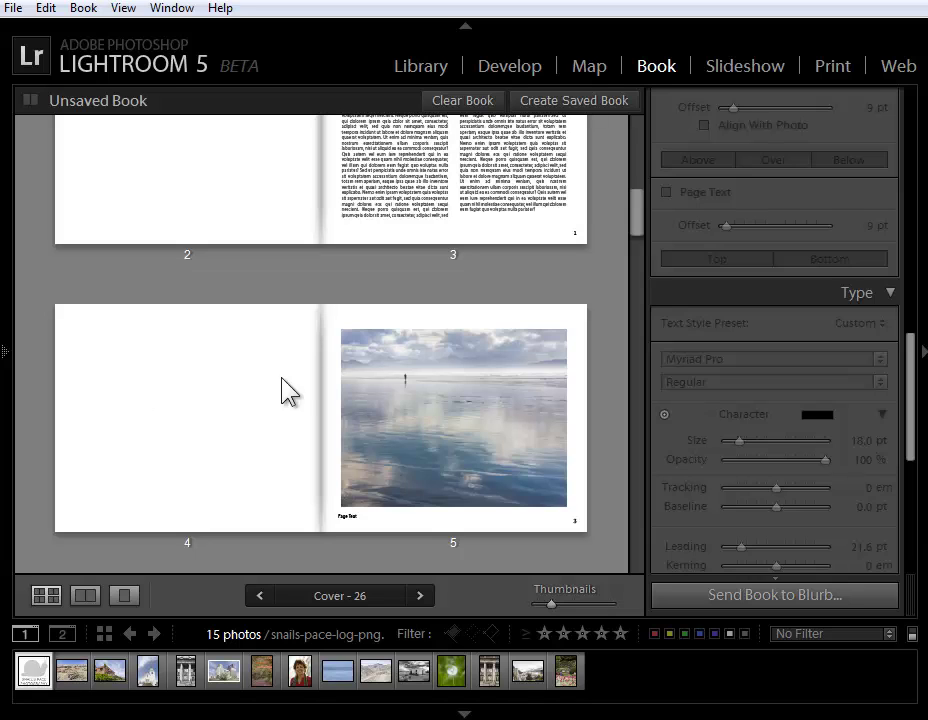
pyautogui.moveTo(638, 218); pyautogui.dragTo(638, 260)
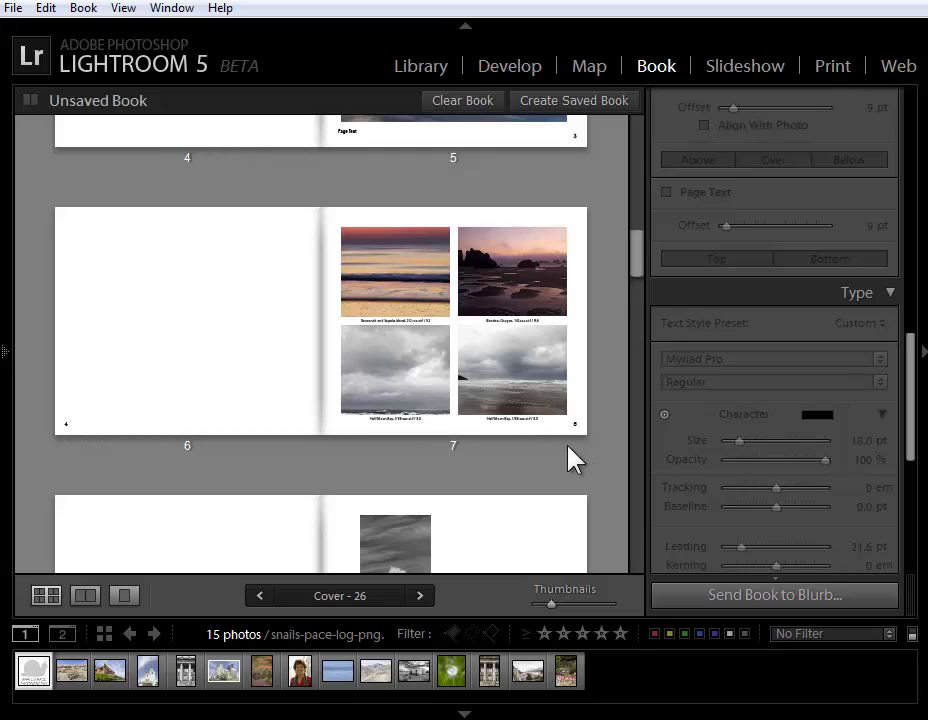
# Save page 7's four-photo layout as a custom page.
pyautogui.click(462, 444)
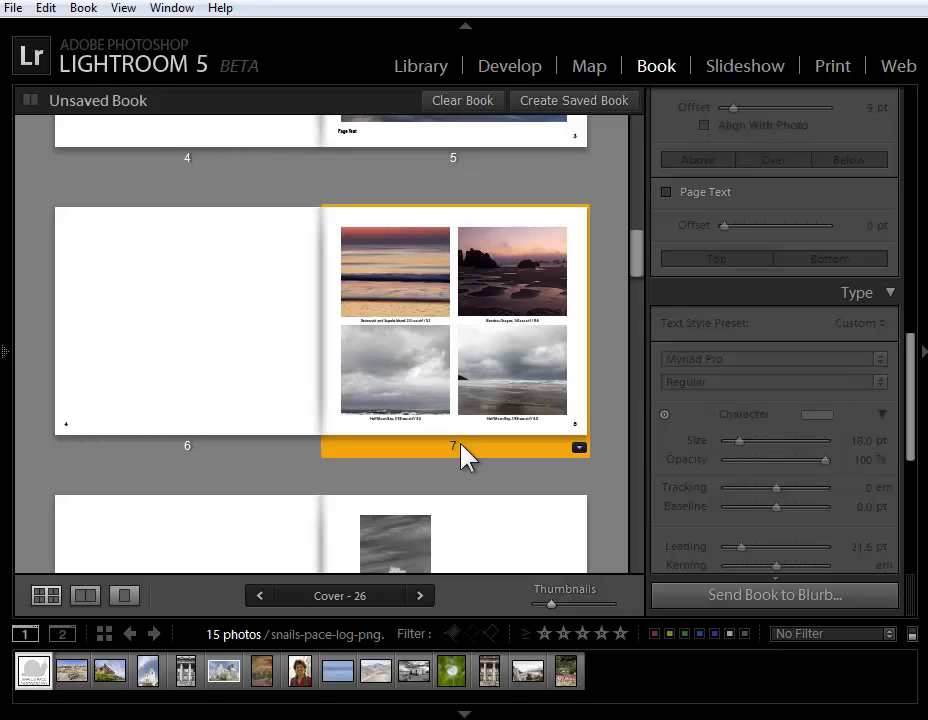
pyautogui.rightClick(547, 447)
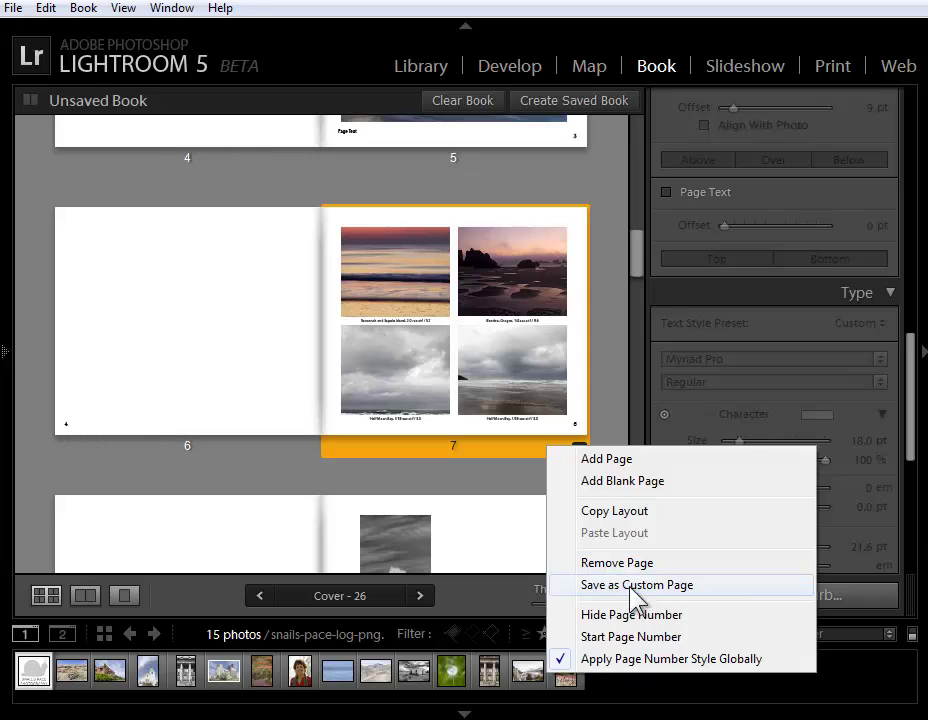
pyautogui.click(622, 400)
# Favourite the four-photo custom layout and filter the page layout picker to Favorites.
pyautogui.scroll(10, 918, 368)
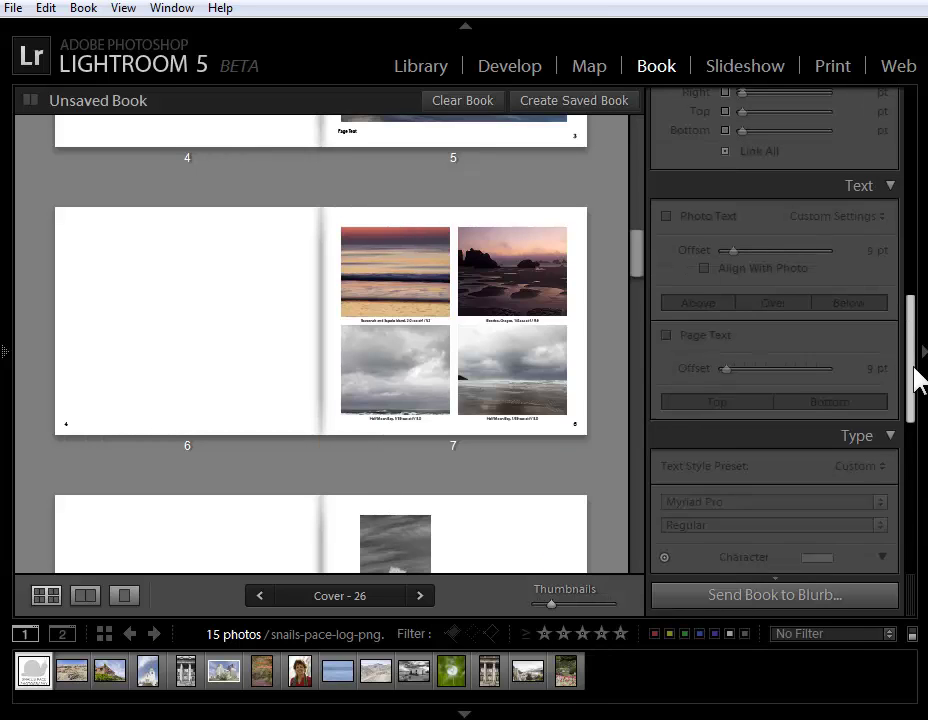
pyautogui.scroll(3, 918, 290)
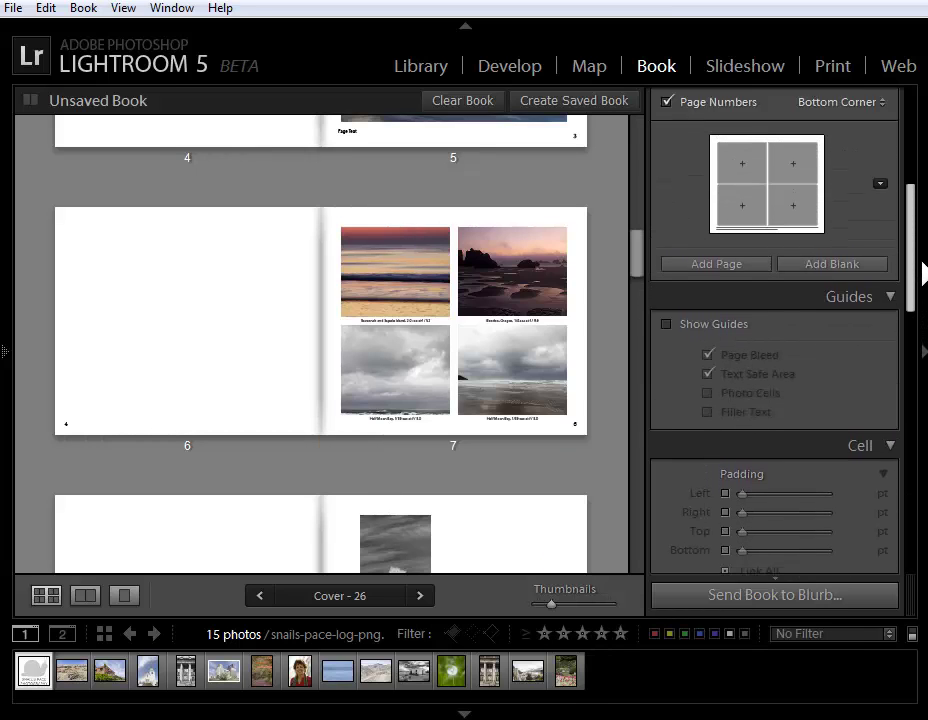
pyautogui.click(880, 200)
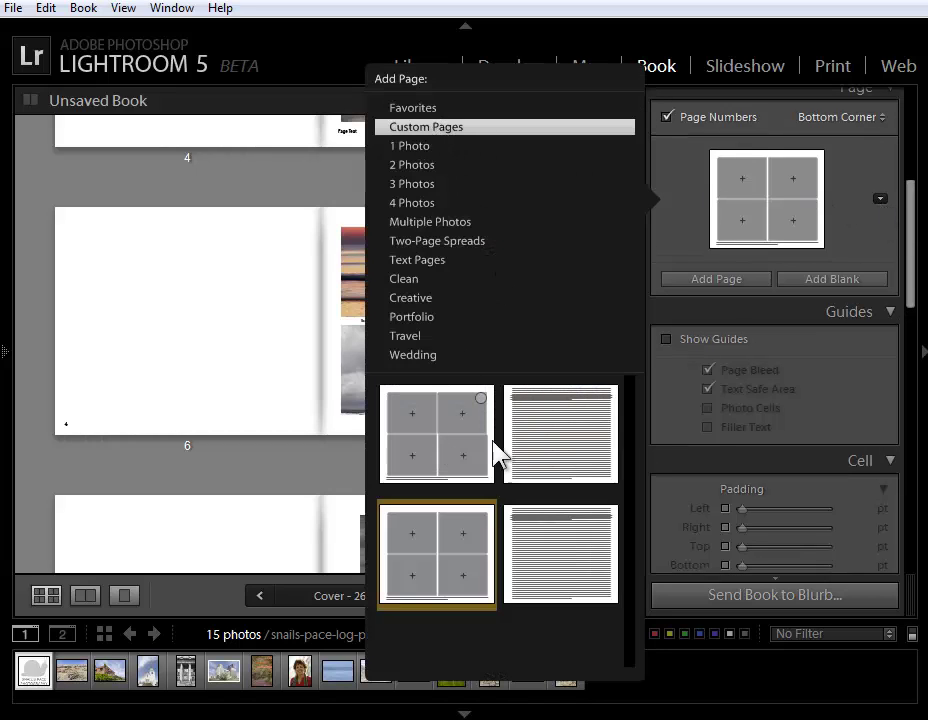
pyautogui.moveTo(551, 458)
pyautogui.moveTo(476, 456)
pyautogui.moveTo(586, 414)
pyautogui.click(481, 398)
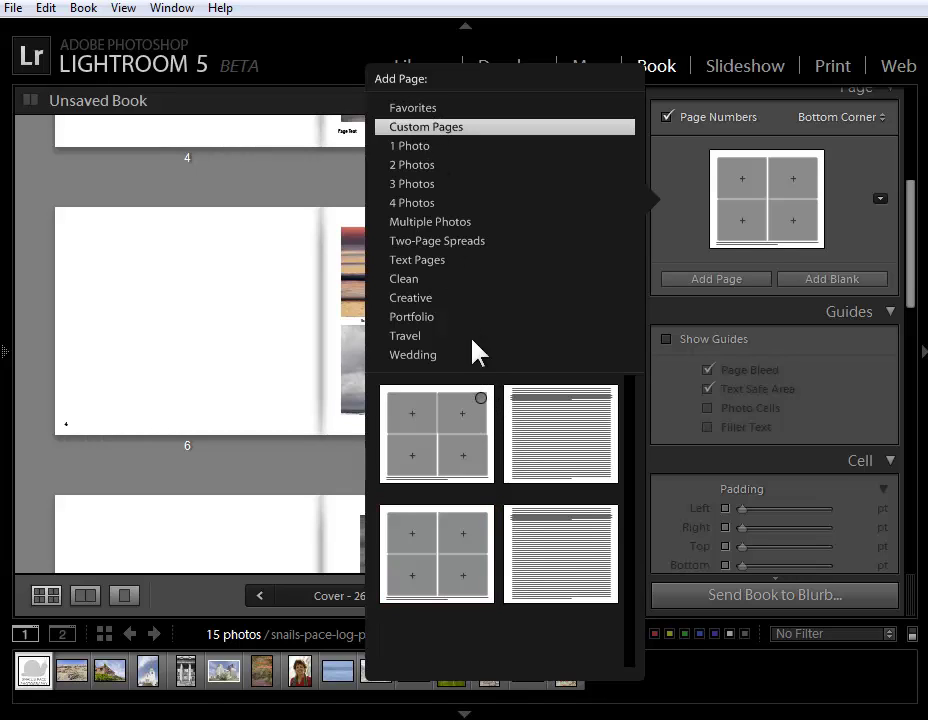
pyautogui.click(421, 109)
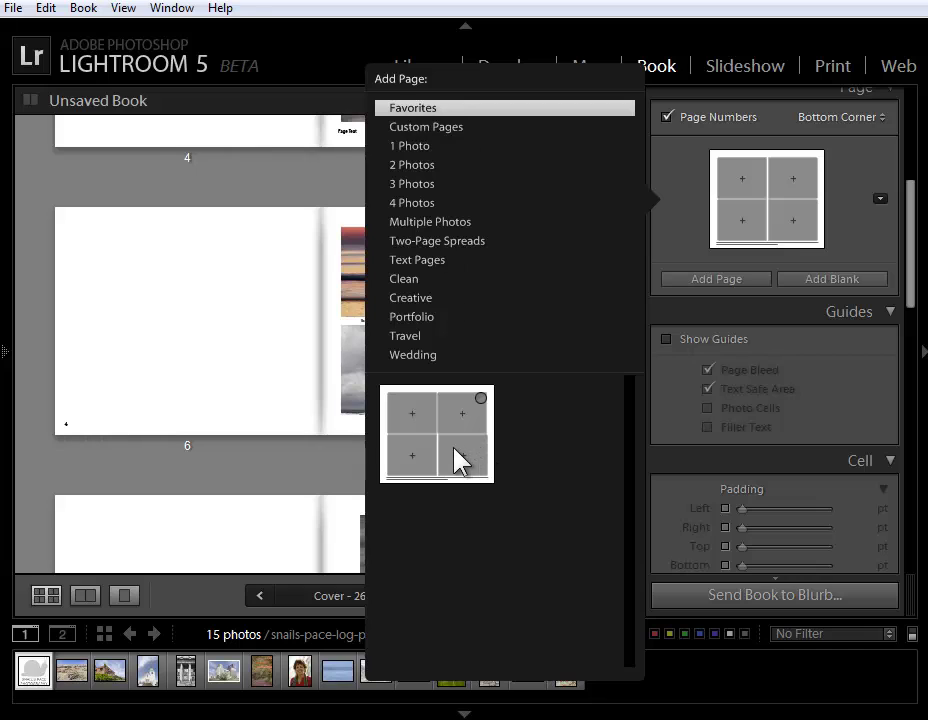
pyautogui.click(300, 197)
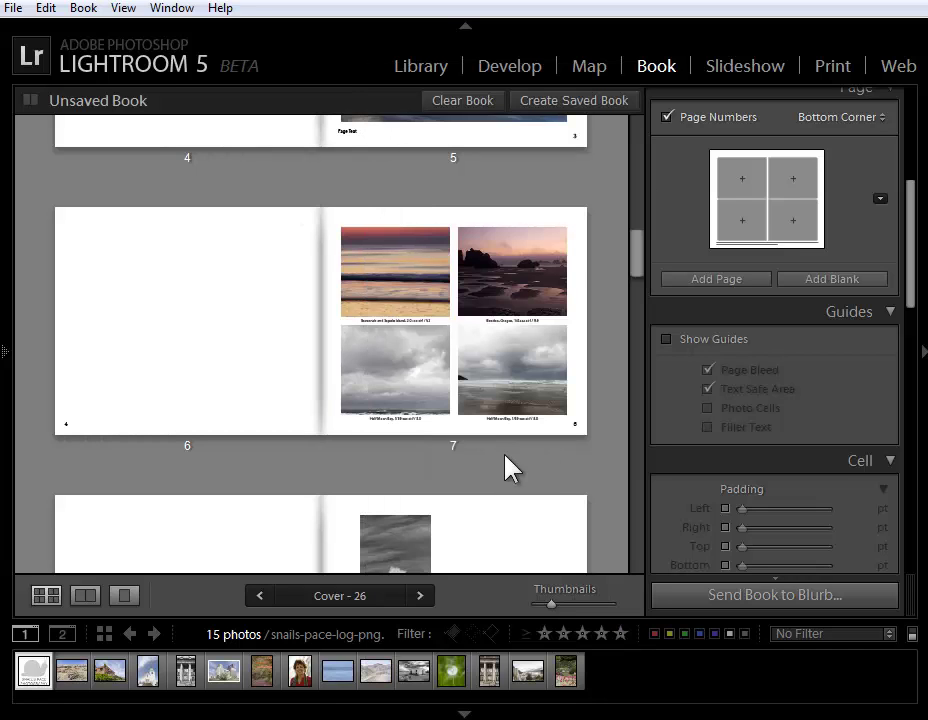
# Show page 7 alone, zoom in, and select its Bandon, Oregon caption.
pyautogui.doubleClick(458, 456)
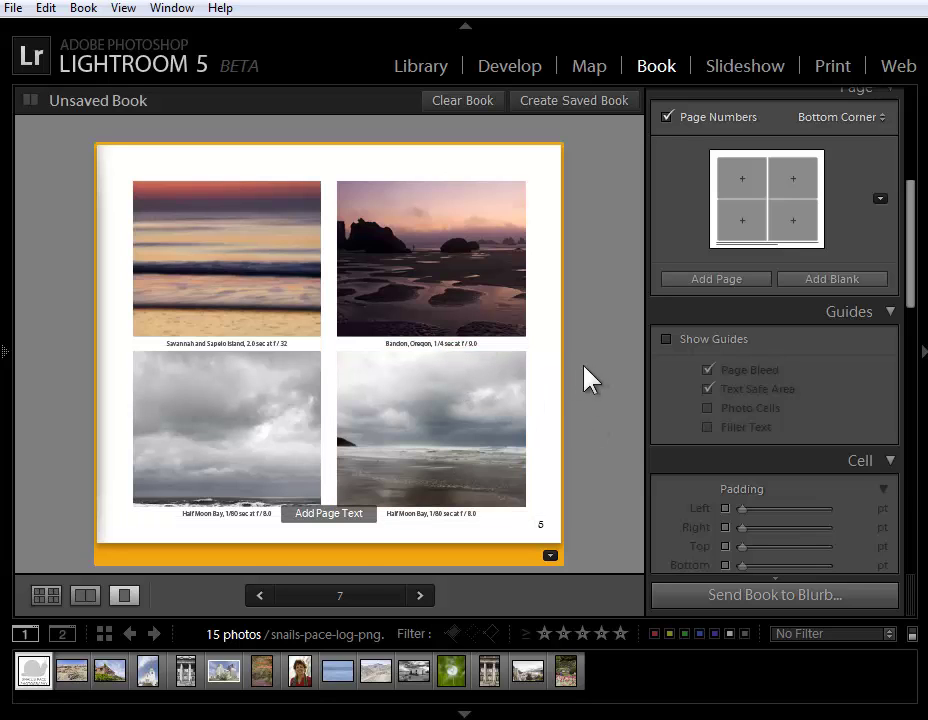
pyautogui.hotkey('ctrl', '=')
pyautogui.moveTo(325, 574); pyautogui.dragTo(458, 572)
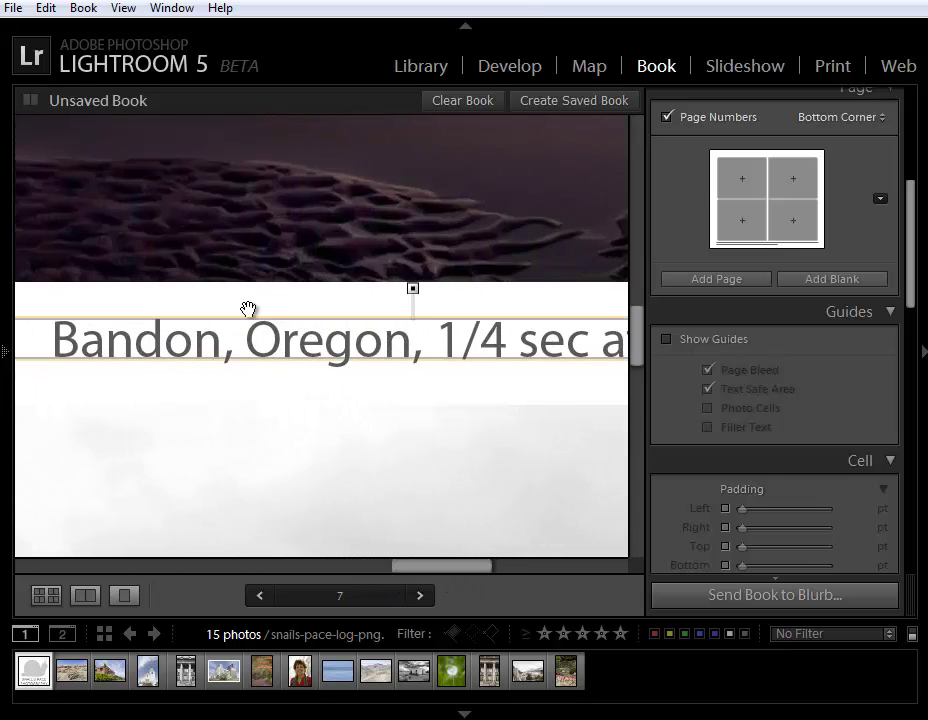
pyautogui.moveTo(418, 578); pyautogui.dragTo(460, 580)
pyautogui.click(553, 350)
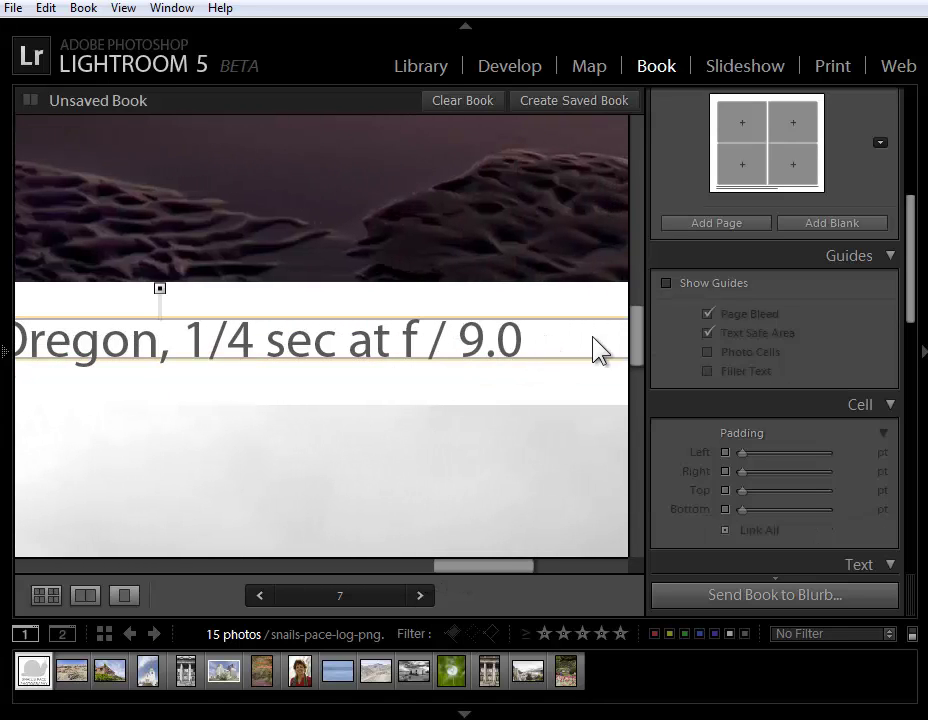
# Look through the Photo Text style presets and close them unchanged.
pyautogui.scroll(-3, 915, 330)
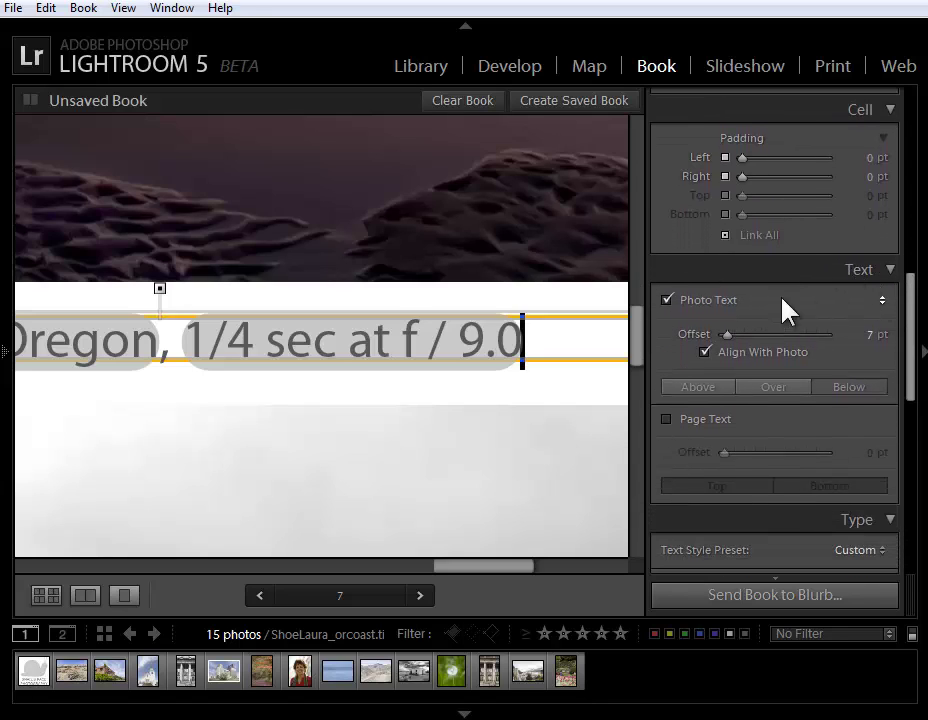
pyautogui.click(881, 301)
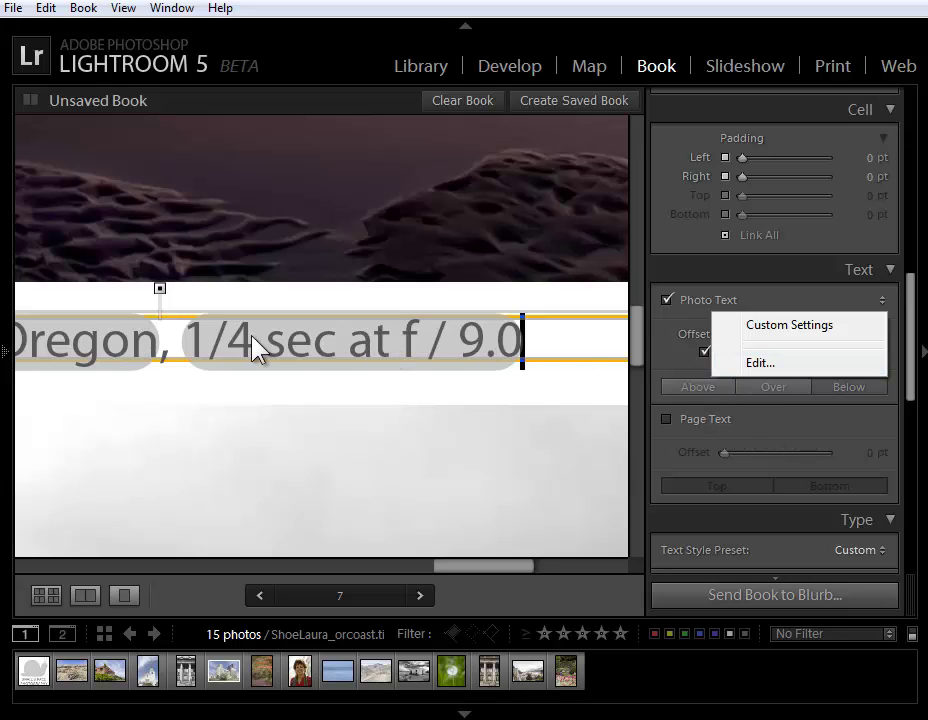
pyautogui.click(911, 398)
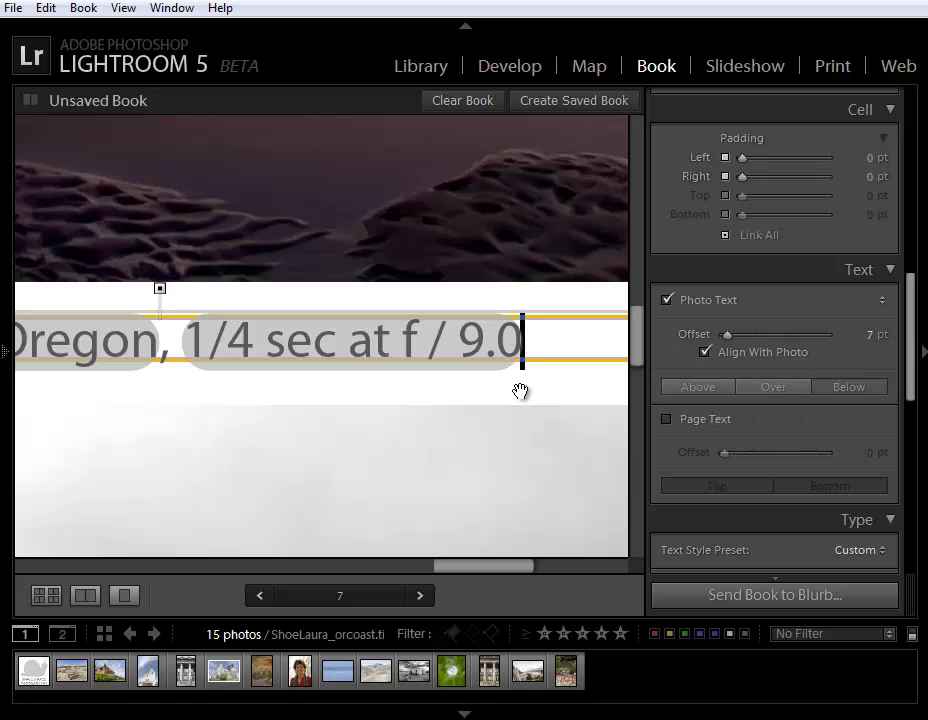
# From the spreads view, open page 13 alone, add a page text box, then deselect.
pyautogui.hotkey('ctrl', 'e')
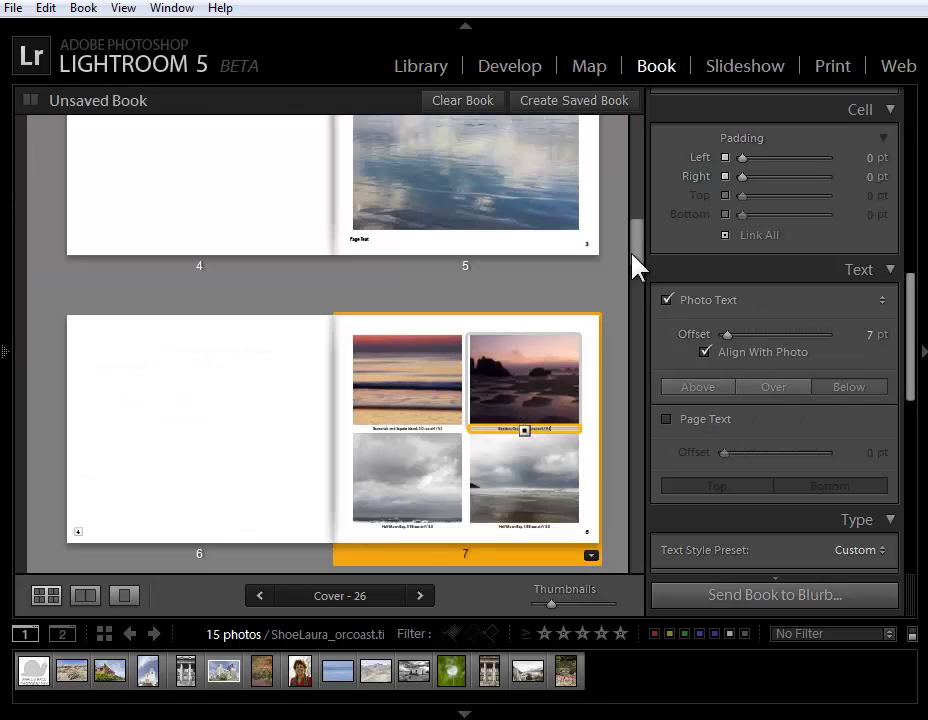
pyautogui.moveTo(638, 253); pyautogui.dragTo(647, 368)
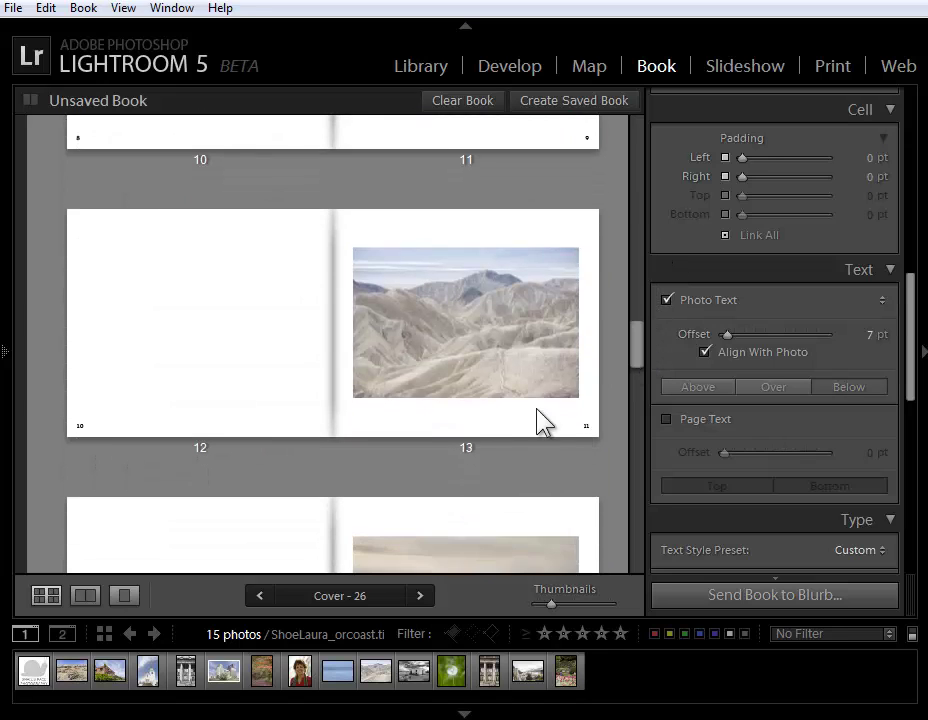
pyautogui.doubleClick(479, 436)
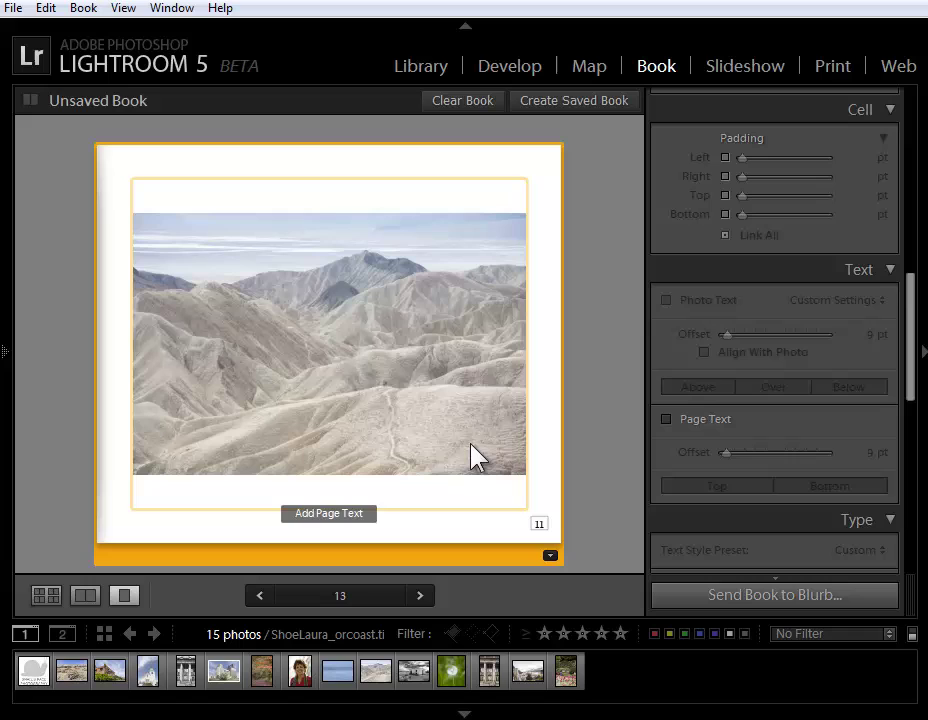
pyautogui.click(338, 513)
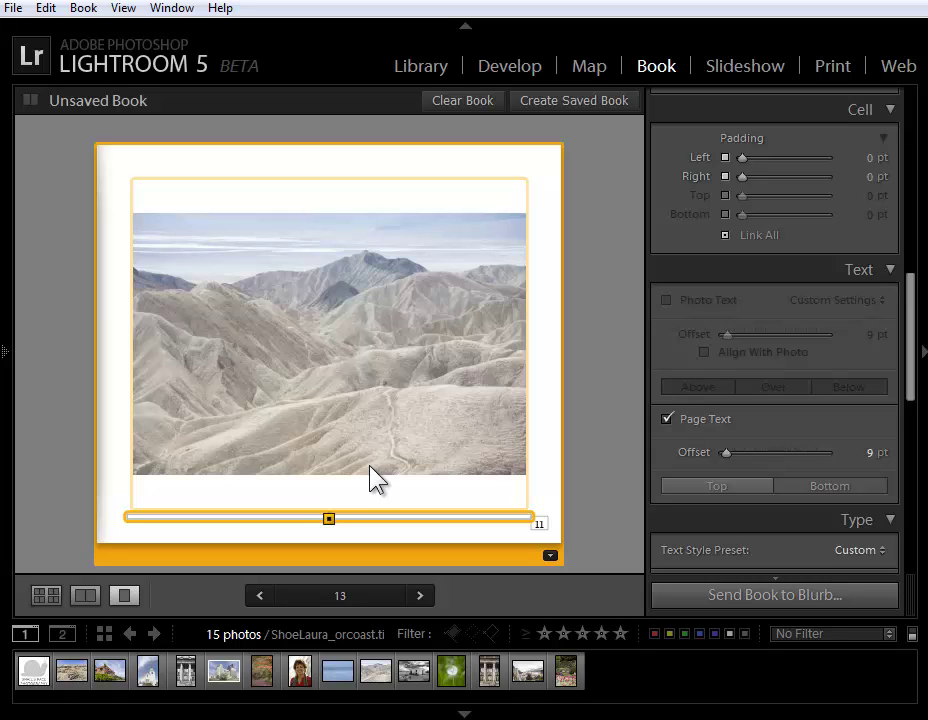
pyautogui.hotkey('ctrl', 'd')
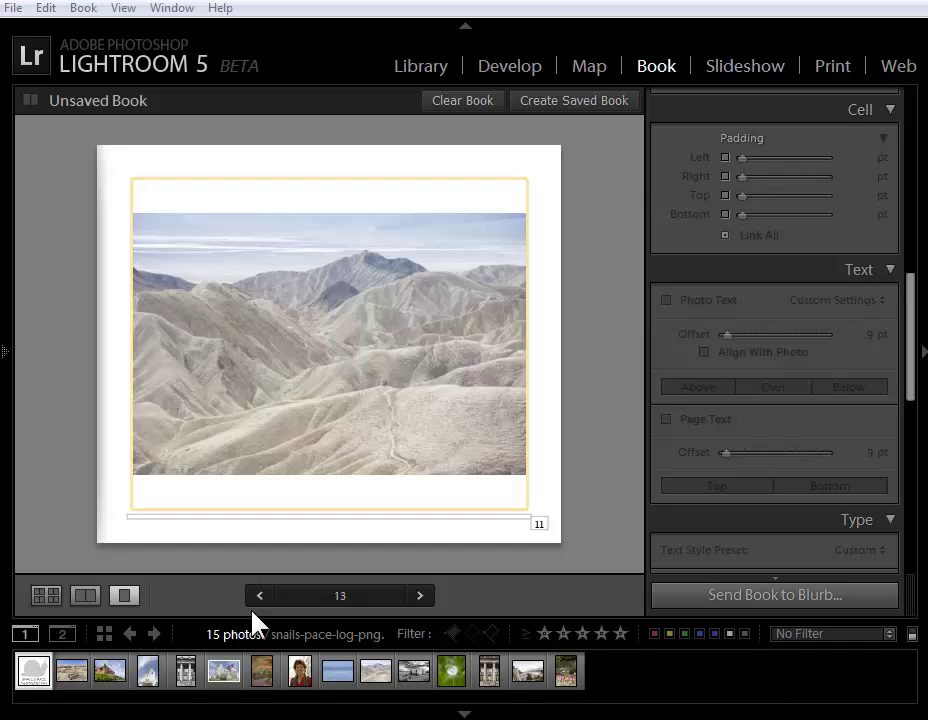
# Put the three-item cats collection in the filmstrip and switch to the Slideshow module.
pyautogui.click(266, 636)
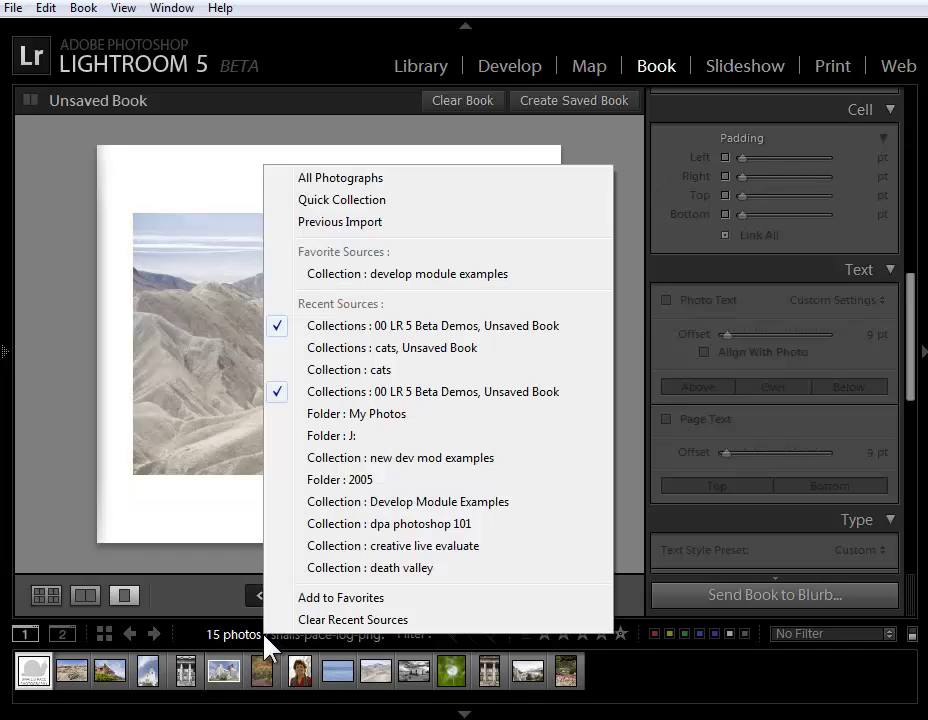
pyautogui.click(370, 370)
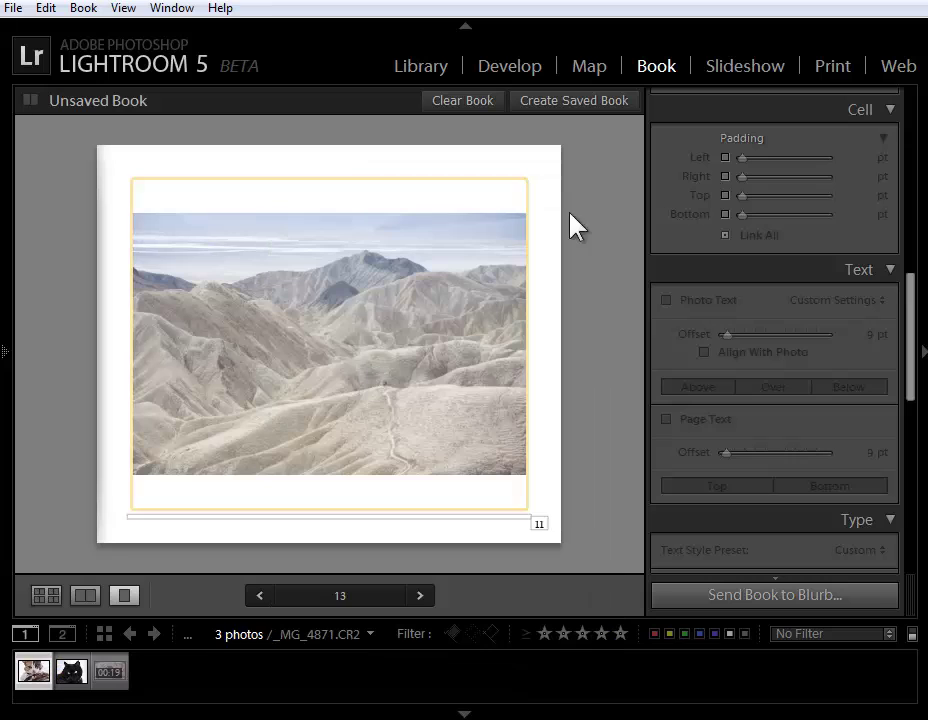
pyautogui.click(743, 68)
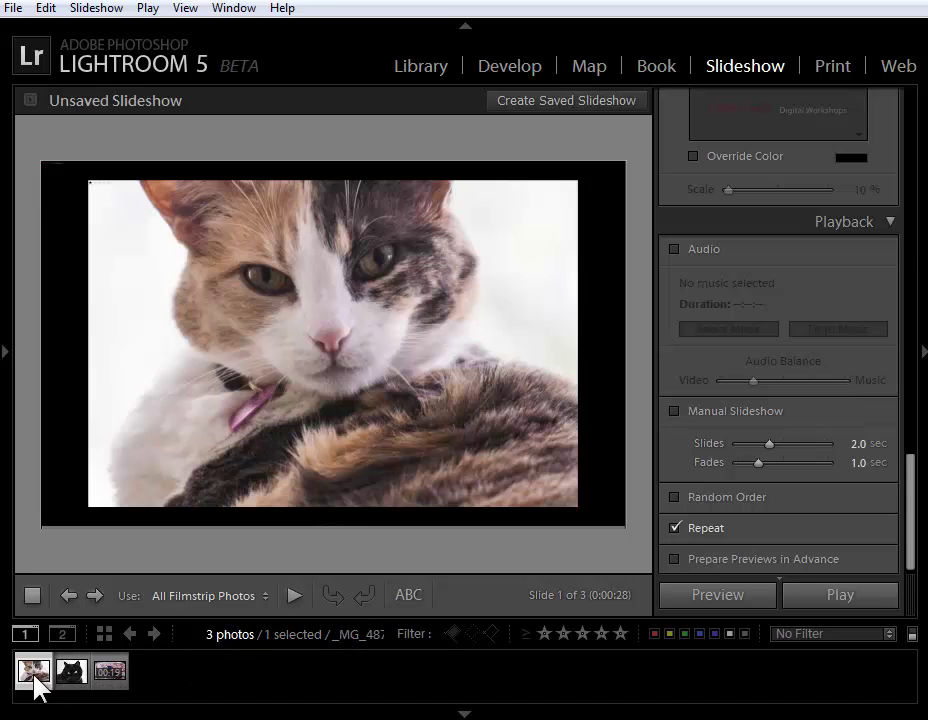
# Preview the cats slideshow in place and pause it once the kitten video plays.
pyautogui.click(295, 596)
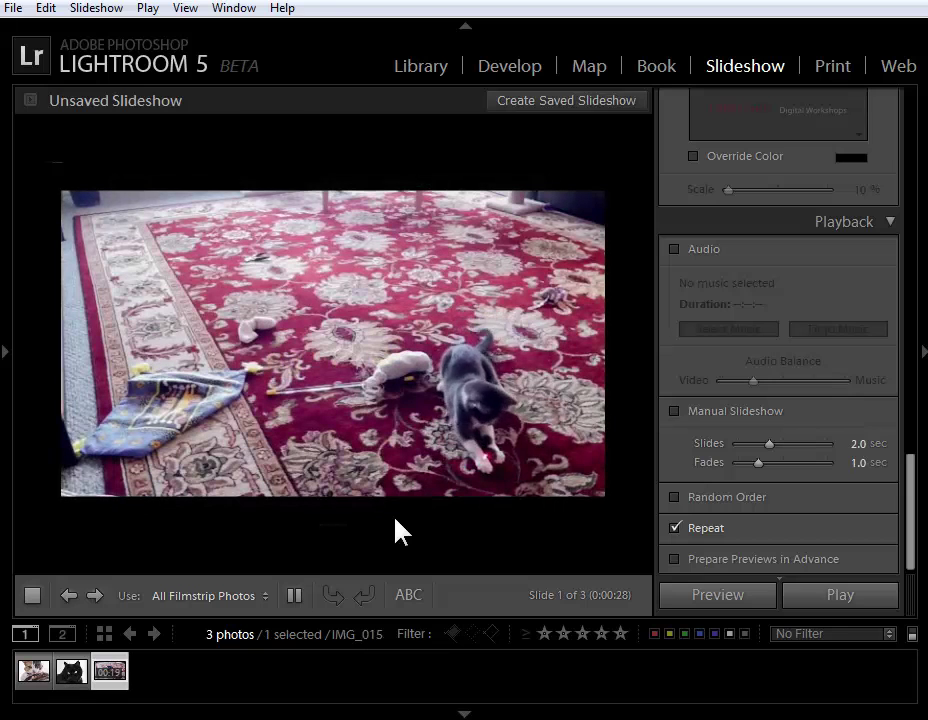
pyautogui.click(295, 600)
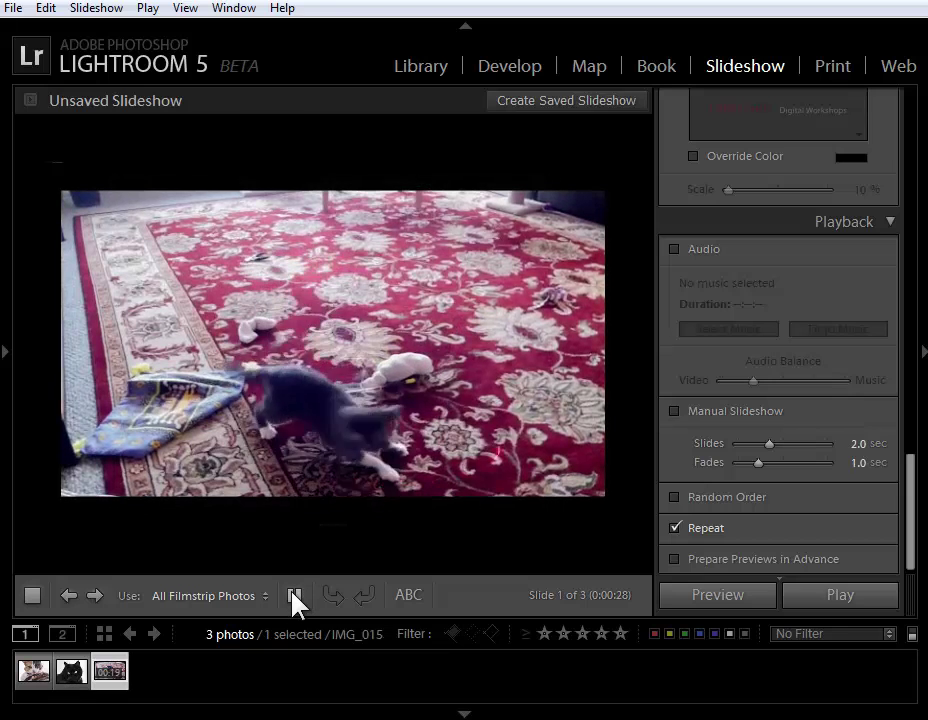